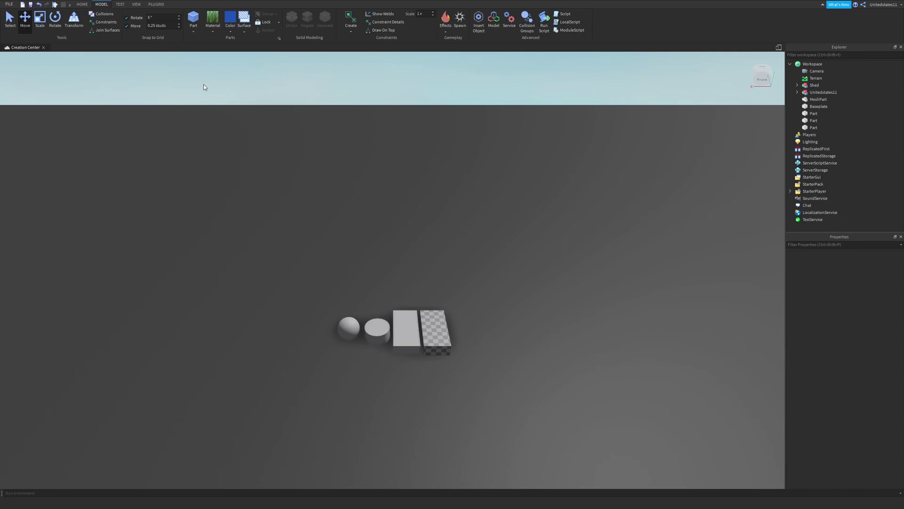
Switch from Move to the Select tool with Ctrl+1, then insert a new Part.
key("ctrl+1")
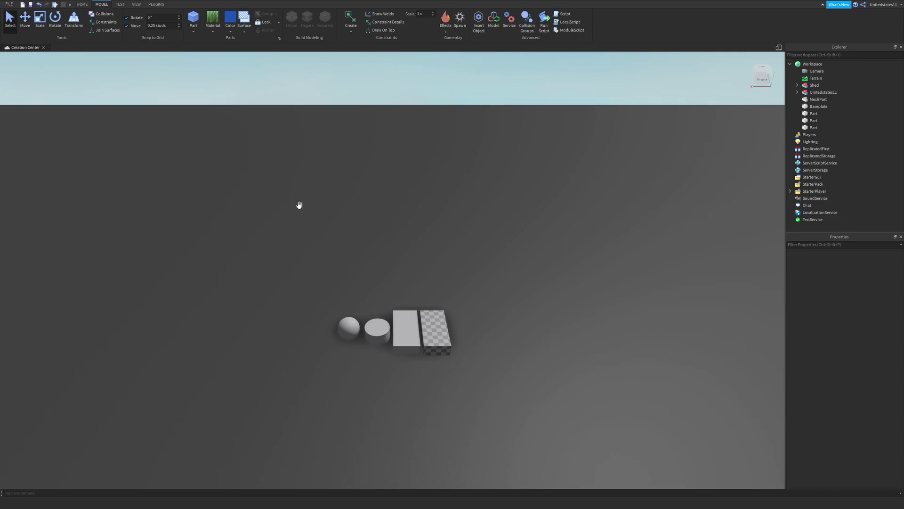
left_click(194, 19)
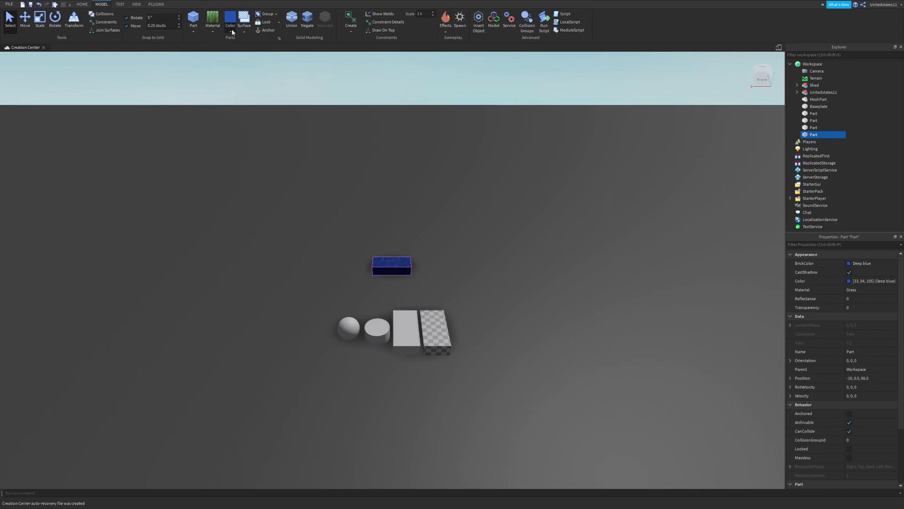
Slide the new deep-blue grass part along the ground and bring the view closer to it.
scroll(398, 256, "up", 5)
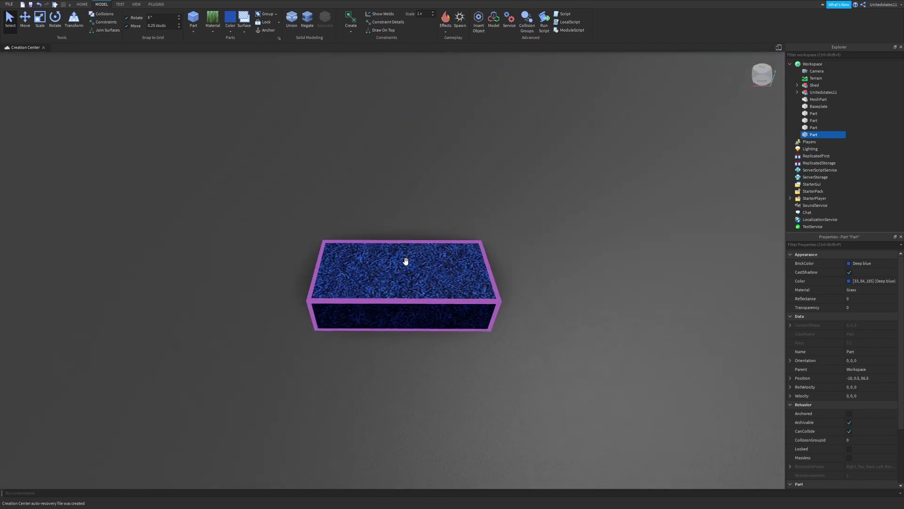
scroll(406, 260, "down", 2)
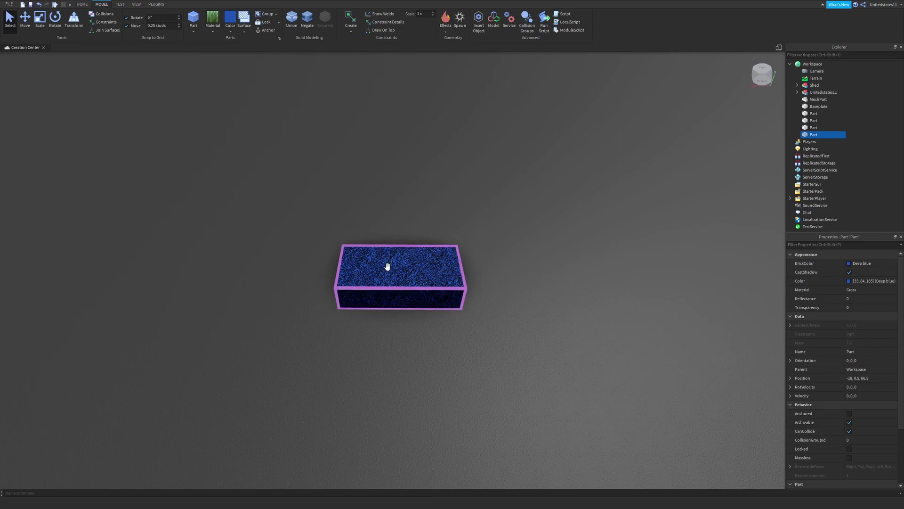
left_click_drag(390, 297, 414, 298)
right_click_drag(349, 283, 352, 287)
scroll(351, 284, "down", 1)
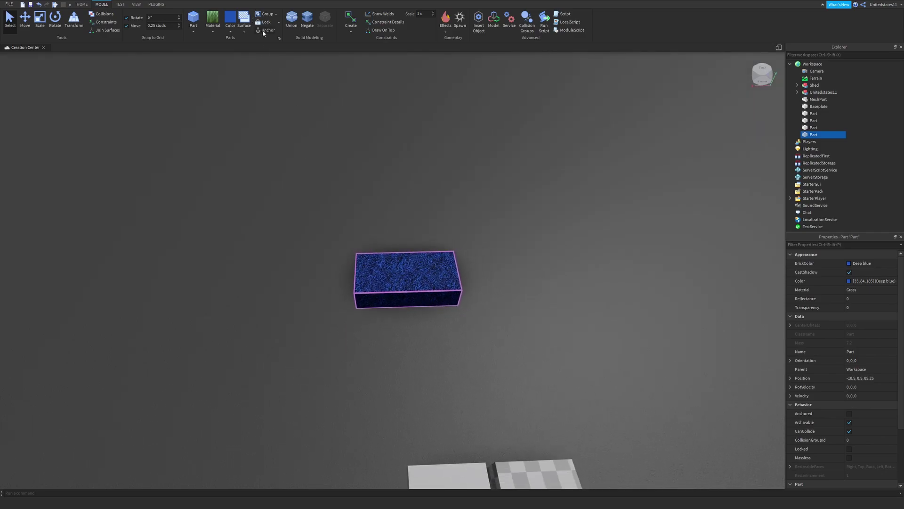
right_click_drag(325, 123, 321, 119)
scroll(321, 119, "up", 1)
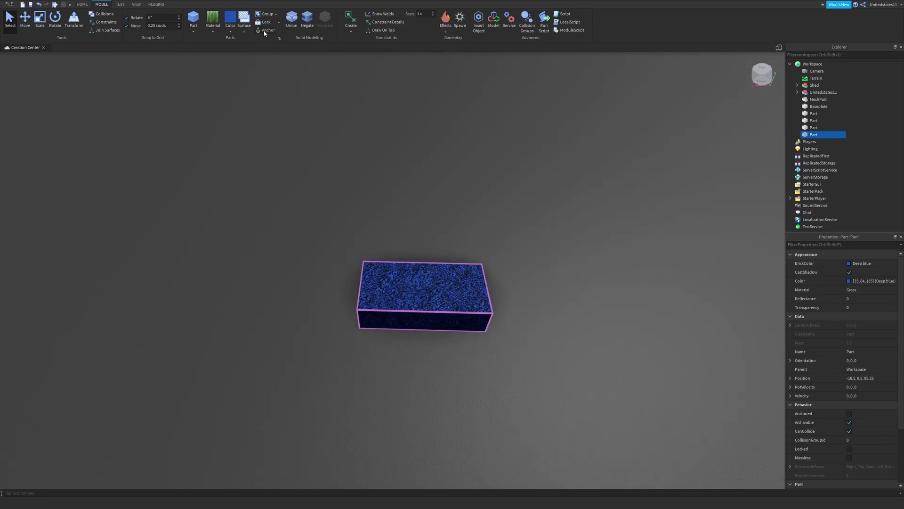
Raise the blue part with the Move tool to height 5.25, at -16.5, 5.25, 65.25.
left_click(27, 23)
left_click_drag(431, 274, 429, 230)
right_click_drag(430, 252, 430, 231)
left_click_drag(430, 230, 428, 210)
right_click_drag(430, 230, 429, 210)
left_click(157, 6)
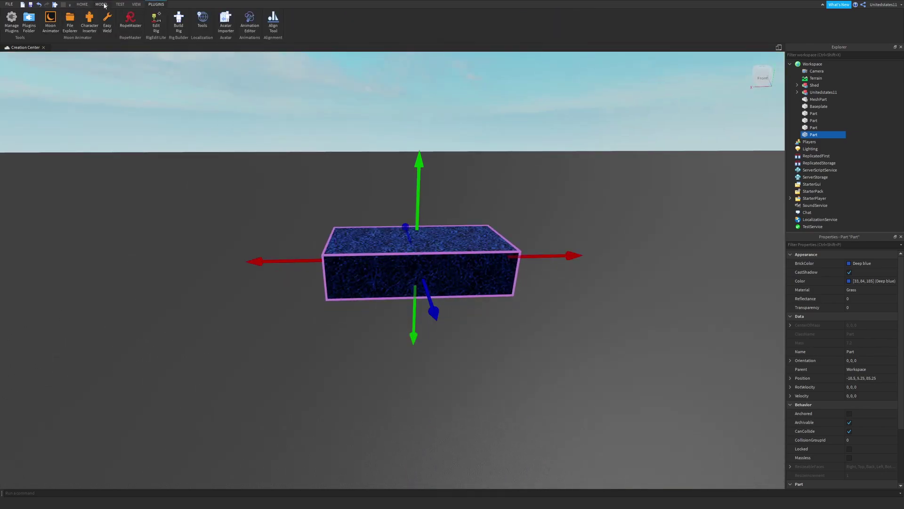
left_click(118, 5)
left_click(10, 18)
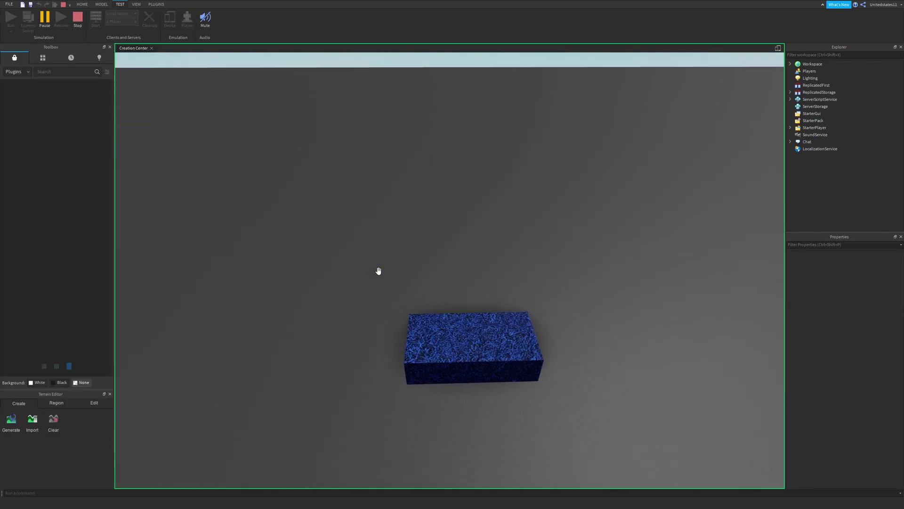
left_click(78, 20)
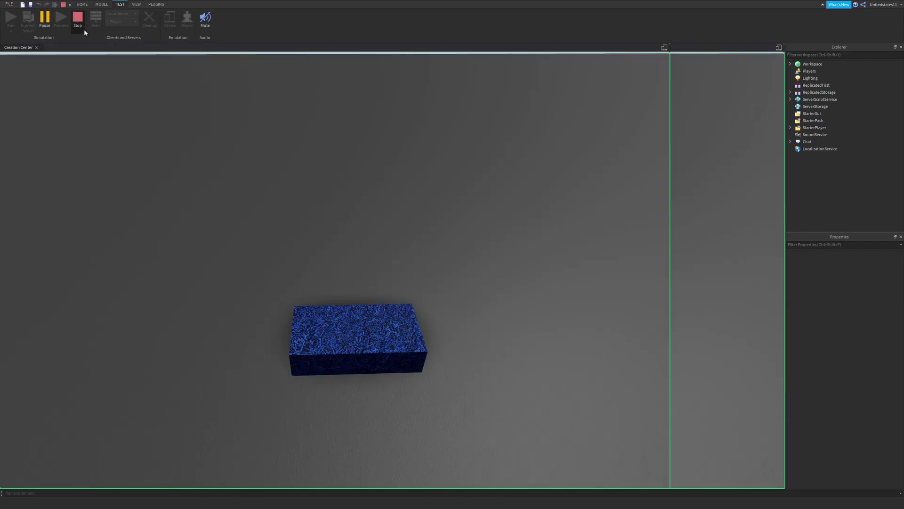
right_click_drag(244, 98, 293, 140)
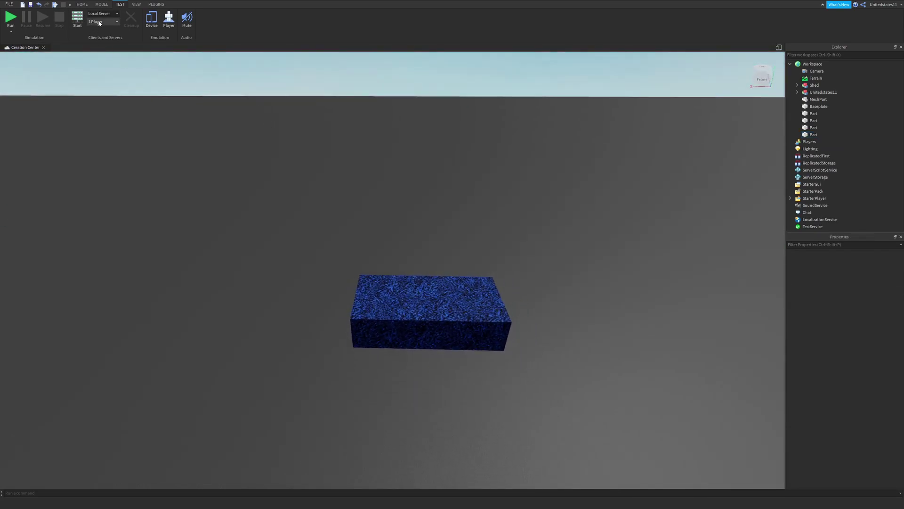
left_click(94, 6)
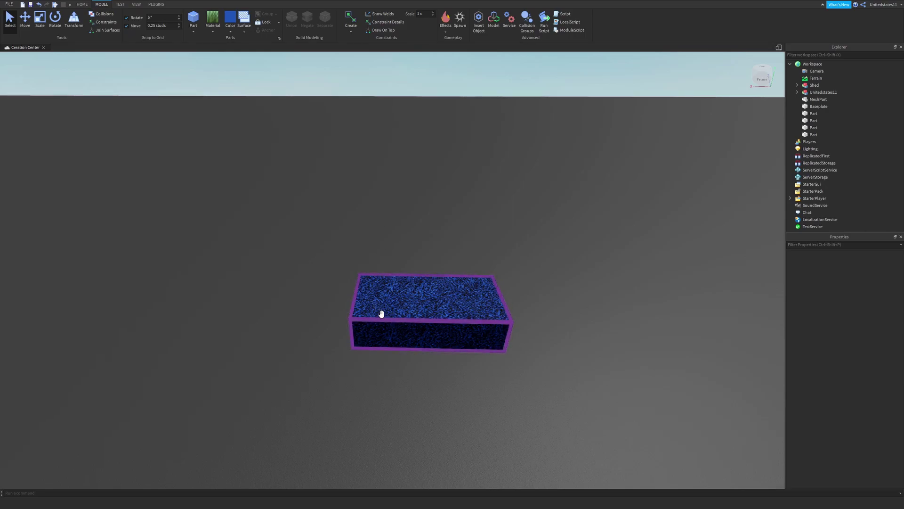
right_click_drag(382, 314, 235, 71)
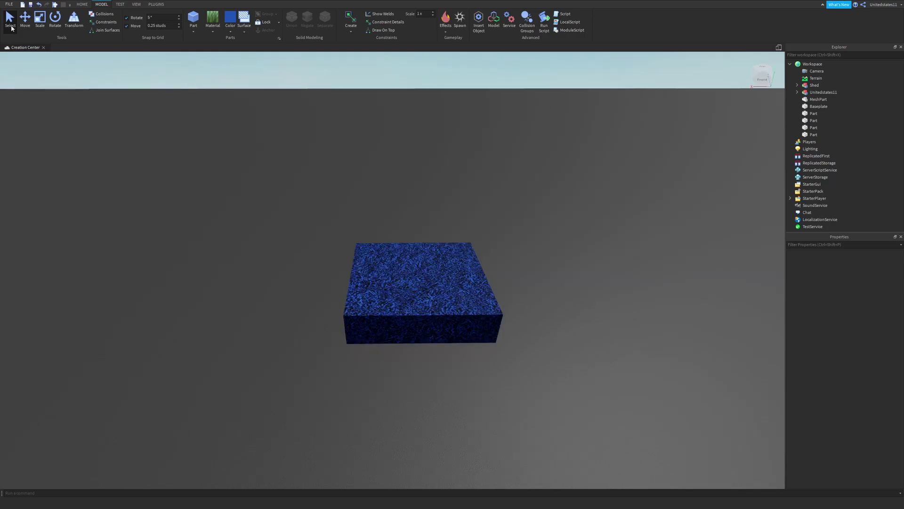
Select the blue brick and move it up to height 6, at -16.5, 6, 86.125.
left_click(413, 271)
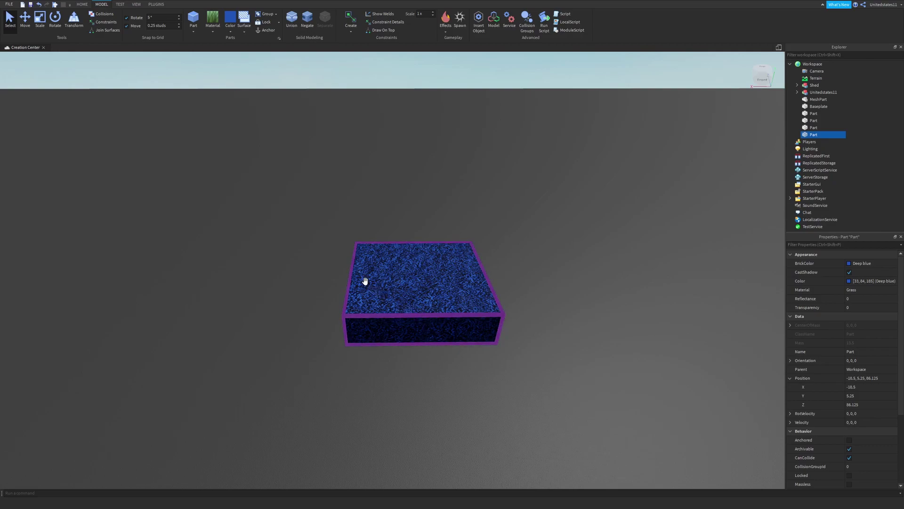
key("ctrl+2")
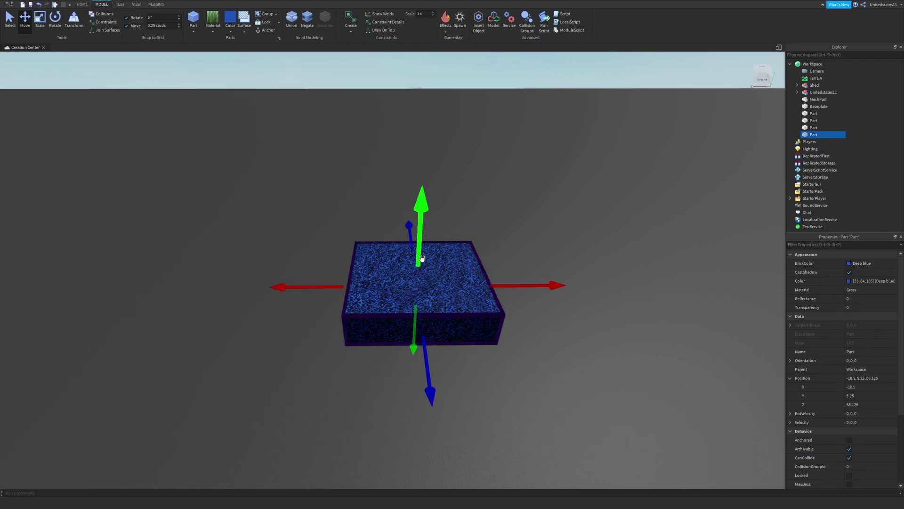
left_click_drag(420, 256, 401, 230)
left_click_drag(337, 274, 274, 281)
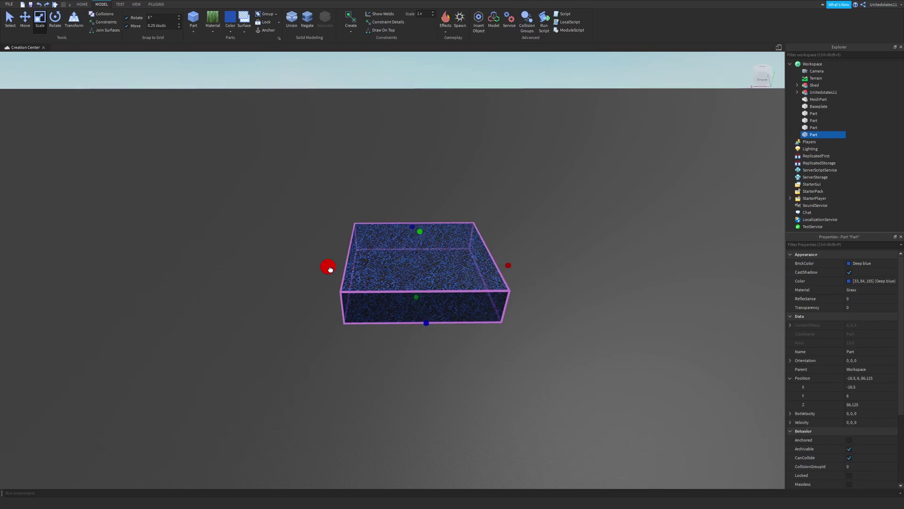
Stretch the blue part into a longer slab, then rotate it to orientation 23.97, 134.84, -171.88.
left_click_drag(330, 272, 163, 277)
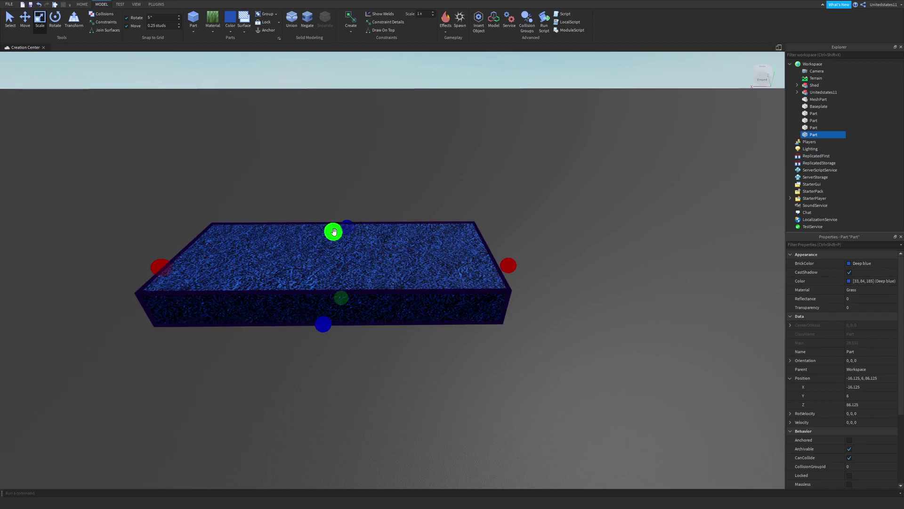
left_click_drag(333, 231, 316, 99)
left_click_drag(147, 226, 210, 229)
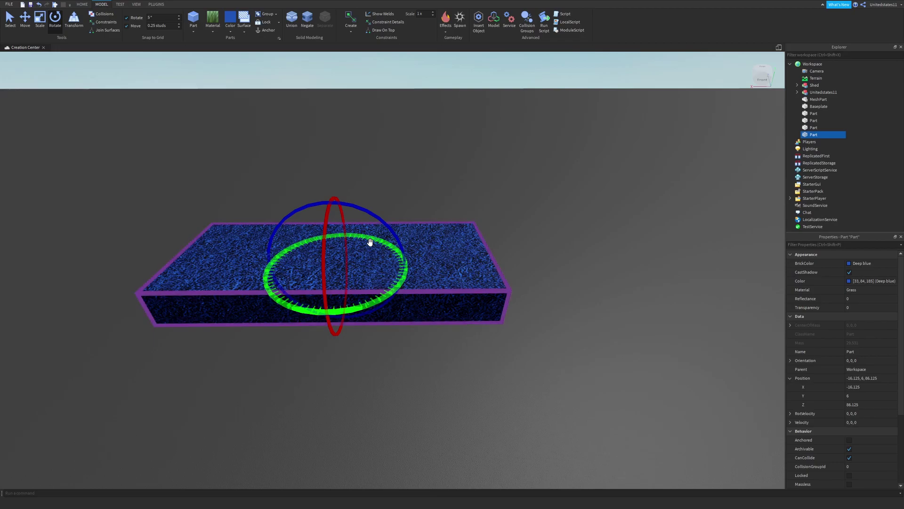
left_click_drag(370, 242, 296, 252)
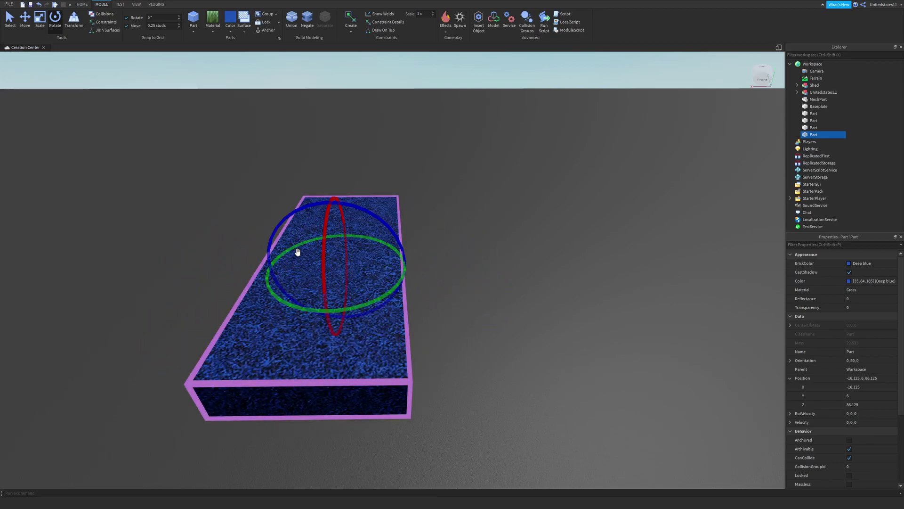
left_click_drag(365, 213, 321, 217)
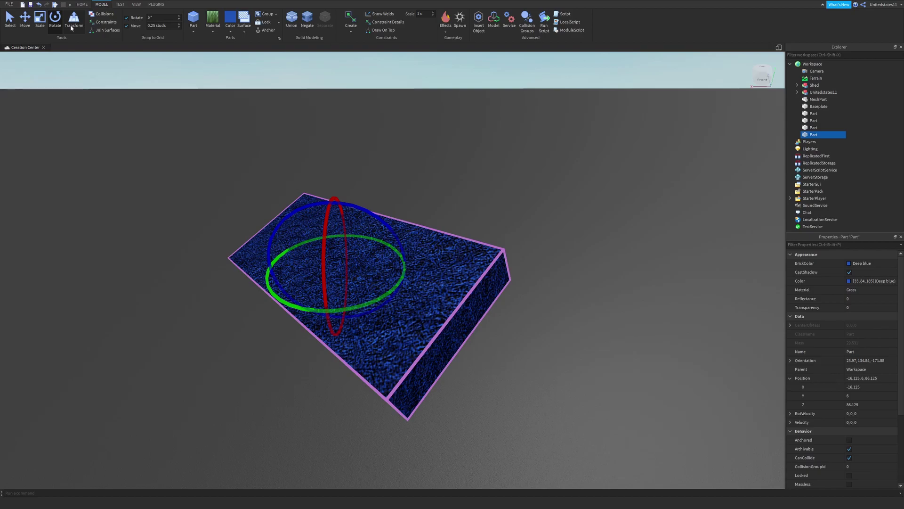
With the Transform tool, try enlarging and thickening the slab, undoing both changes.
left_click(71, 28)
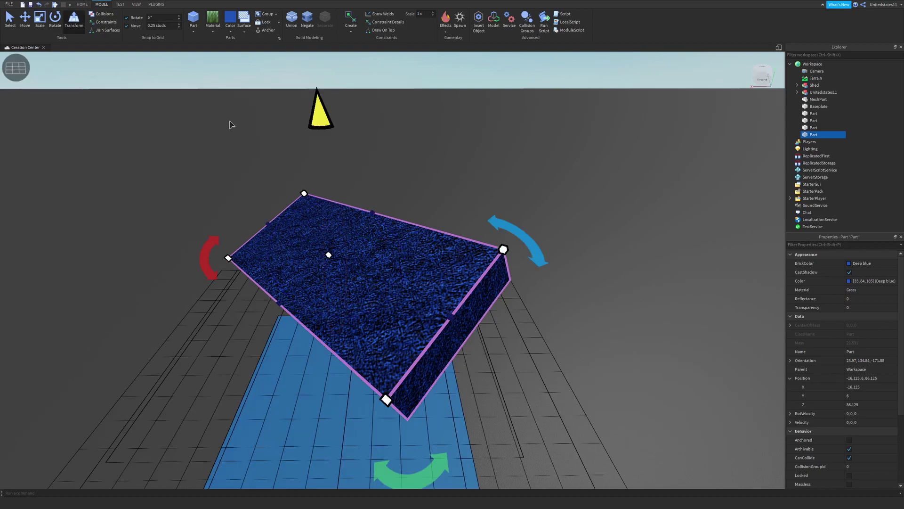
scroll(317, 170, "down", 10)
scroll(338, 189, "up", 10)
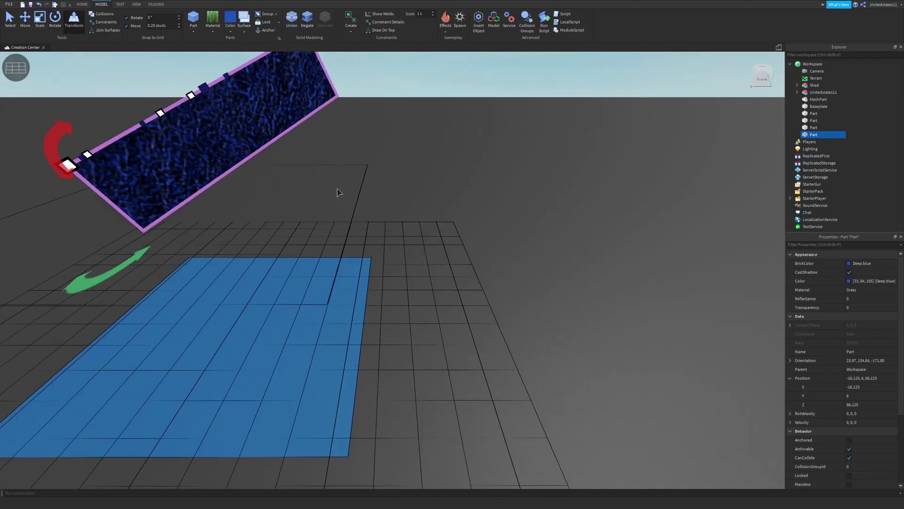
key("d")
key("s")
key("a")
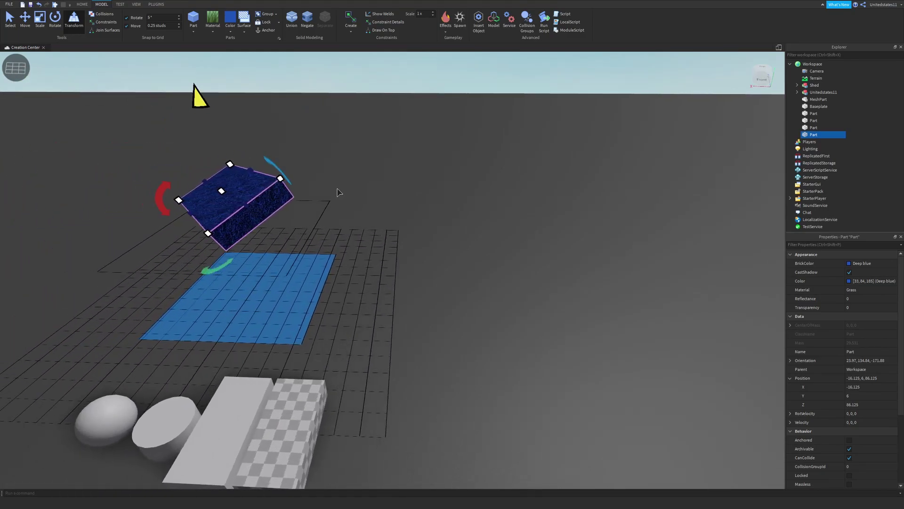
key("a")
left_click_drag(444, 179, 540, 147)
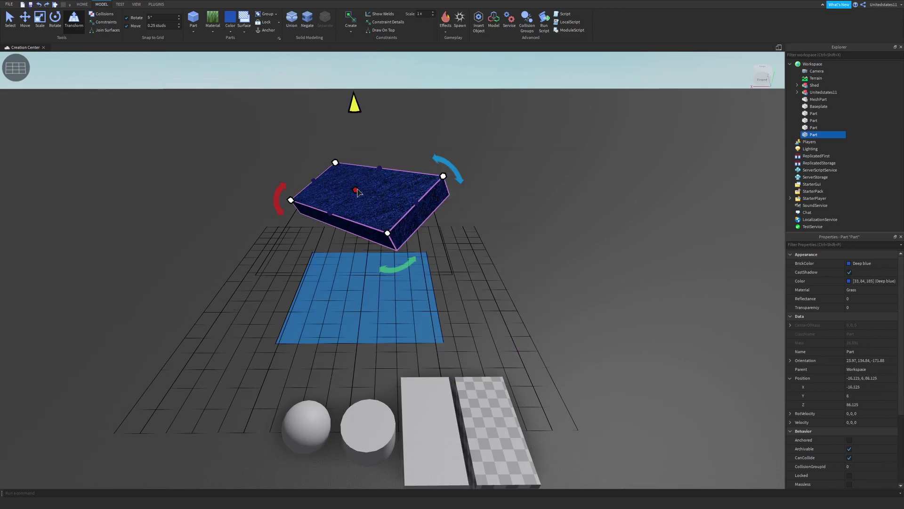
left_click_drag(367, 190, 293, 128)
key("ctrl+z")
left_click_drag(390, 234, 392, 306)
key("ctrl+z")
Widen the slab to 4.75 studs, rotate and lower it, and lengthen it to 9.50 studs at -16.875, 0.5, 85.5.
left_click_drag(329, 213, 302, 215)
mouse_move(409, 264)
left_mouse_down()
mouse_move(432, 238)
mouse_move(439, 182)
mouse_move(426, 165)
mouse_move(390, 162)
mouse_move(406, 150)
mouse_move(444, 158)
mouse_move(452, 218)
mouse_move(394, 258)
left_mouse_up()
mouse_move(355, 113)
left_mouse_down()
mouse_move(353, 87)
mouse_move(357, 166)
mouse_move(356, 124)
left_mouse_up()
scroll(388, 239, "up", 5)
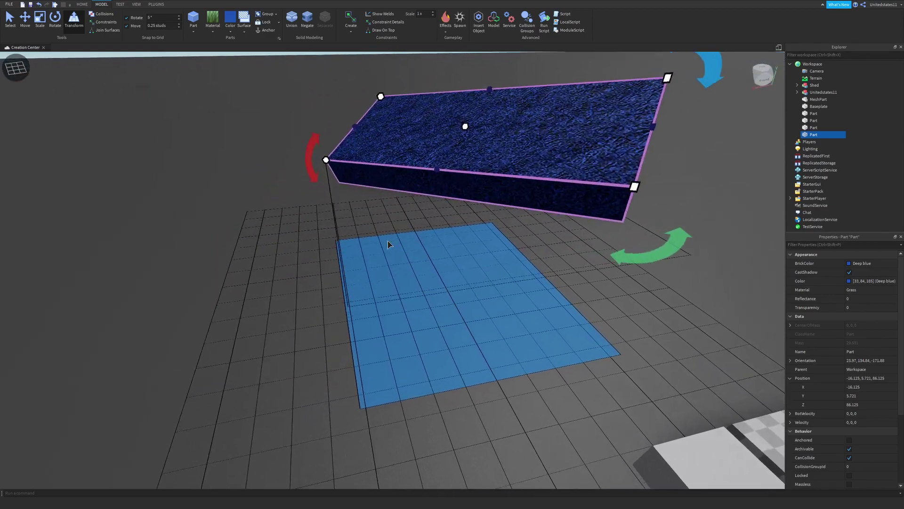
scroll(388, 244, "down", 5)
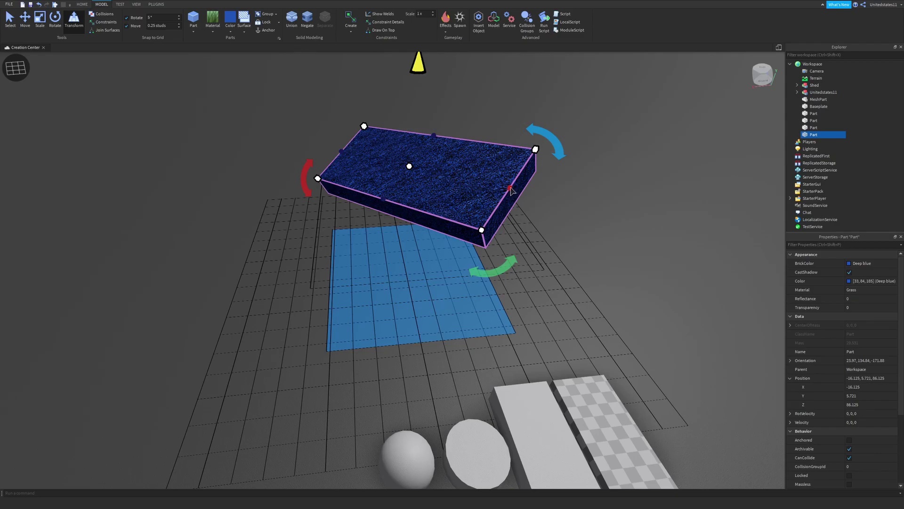
left_click_drag(512, 190, 575, 224)
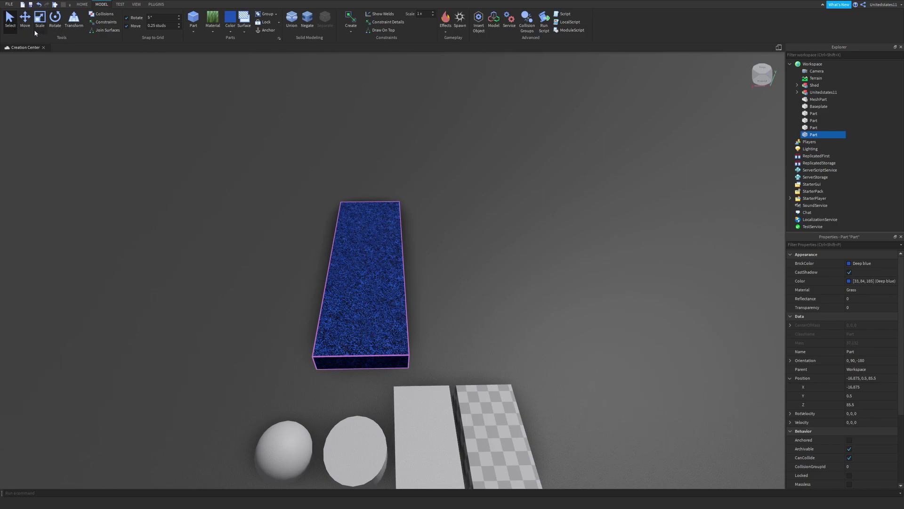
left_click(82, 4)
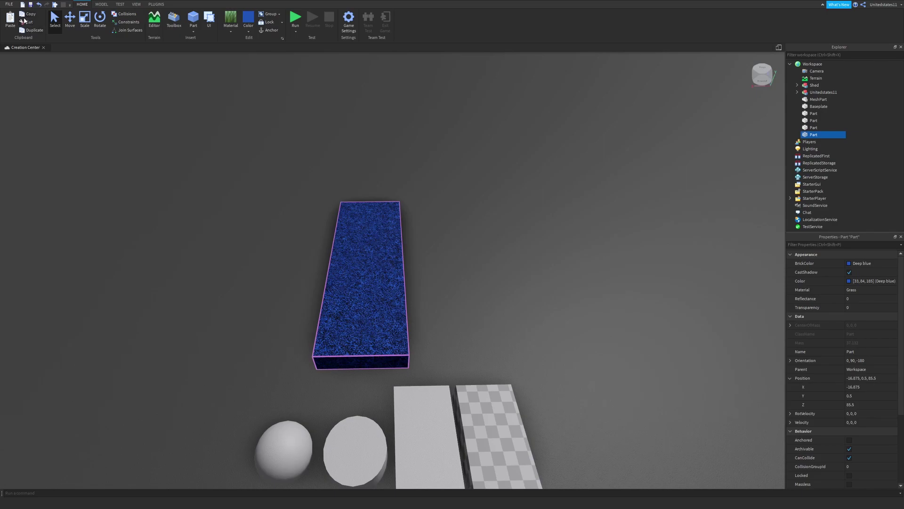
key("ctrl+2")
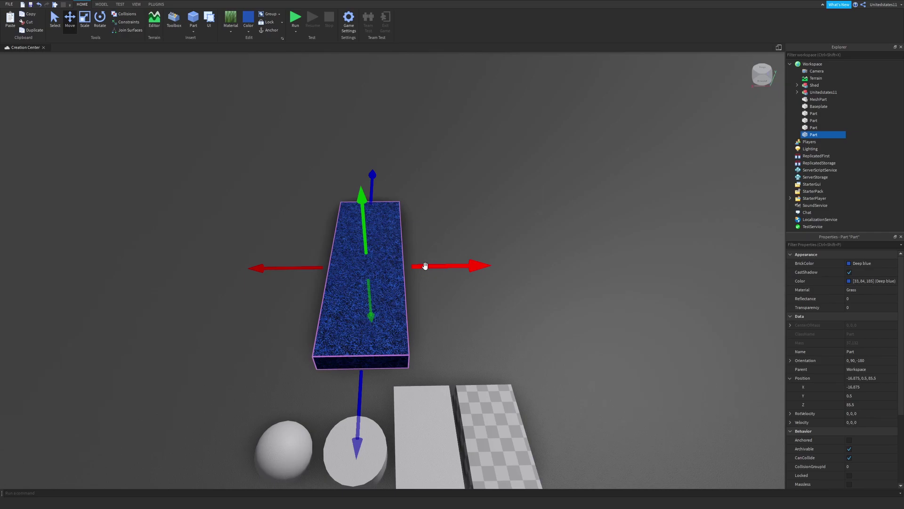
key("w")
key("s")
key("d")
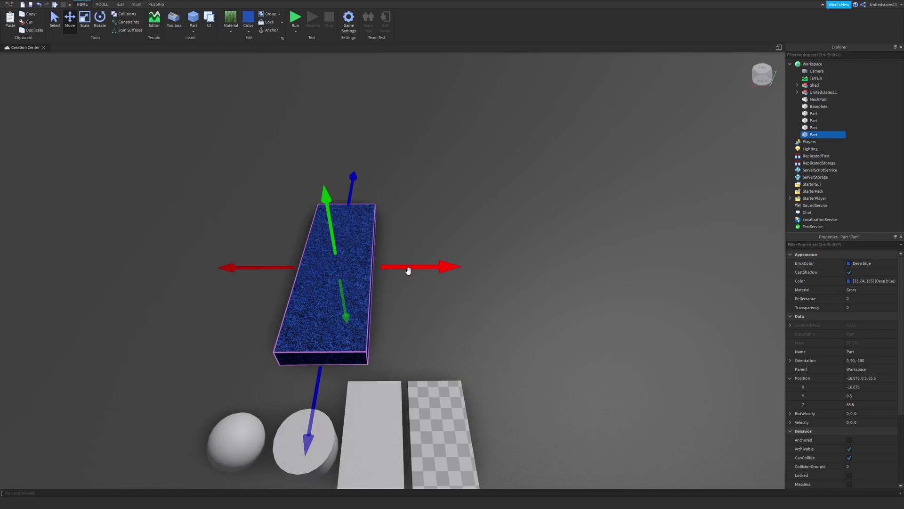
key("ctrl+d")
left_click_drag(394, 255, 470, 263)
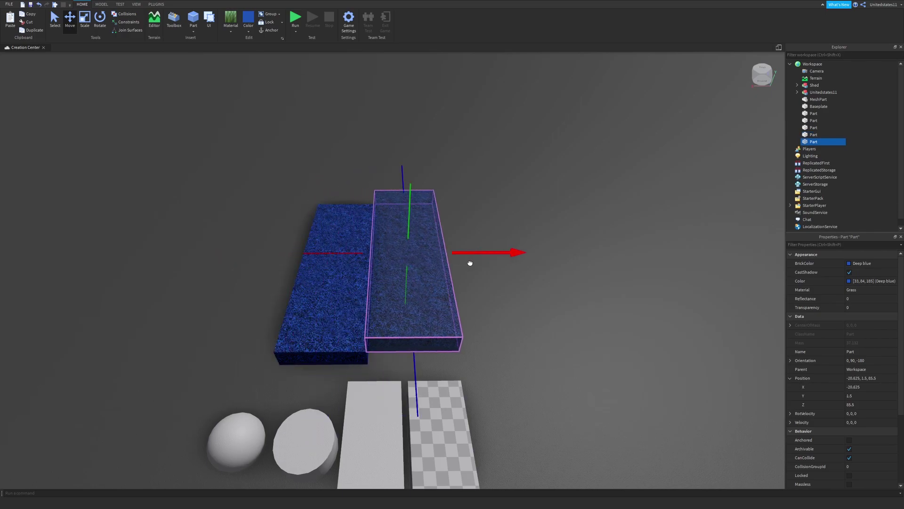
mouse_move(453, 322)
left_mouse_down()
mouse_move(468, 329)
mouse_move(441, 336)
mouse_move(441, 327)
left_mouse_up()
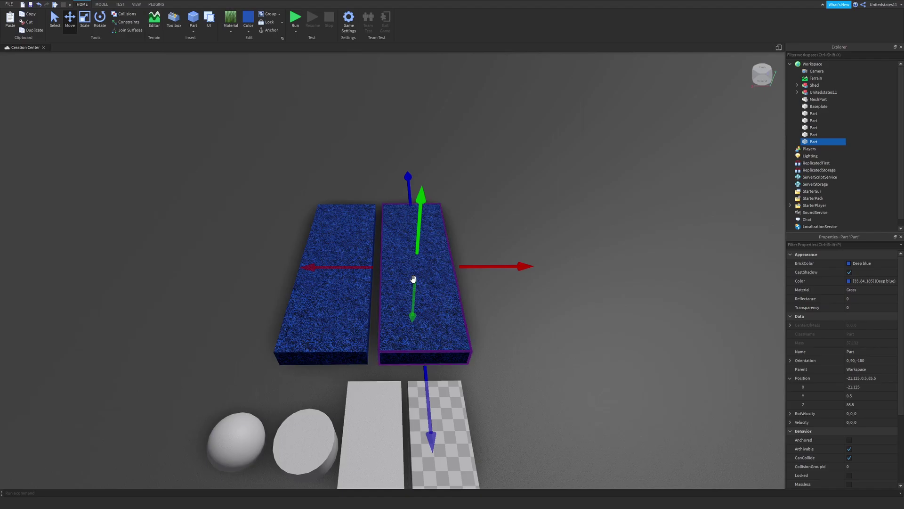
mouse_move(471, 272)
left_mouse_down()
mouse_move(482, 277)
mouse_move(471, 274)
left_mouse_up()
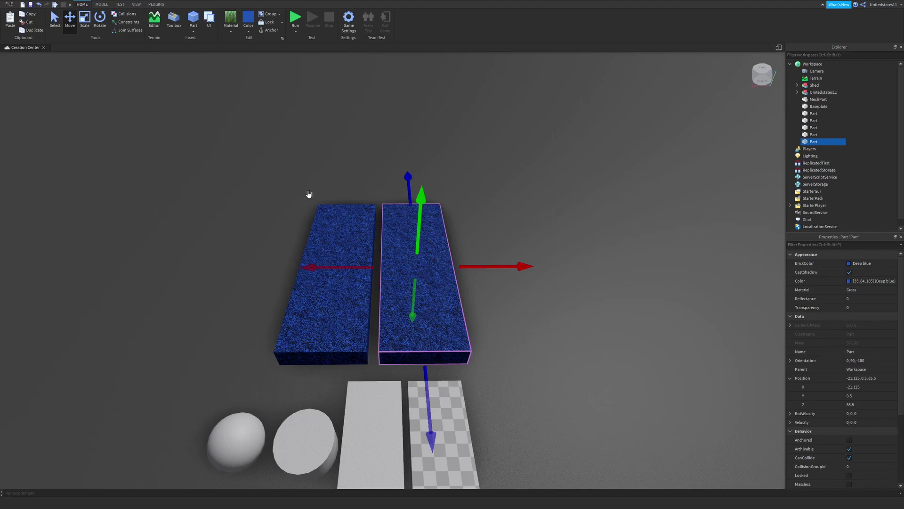
right_click_drag(560, 325, 560, 316)
Duplicate the blue brick with Ctrl+D and slide the copy out and back beside its neighbour.
key("d")
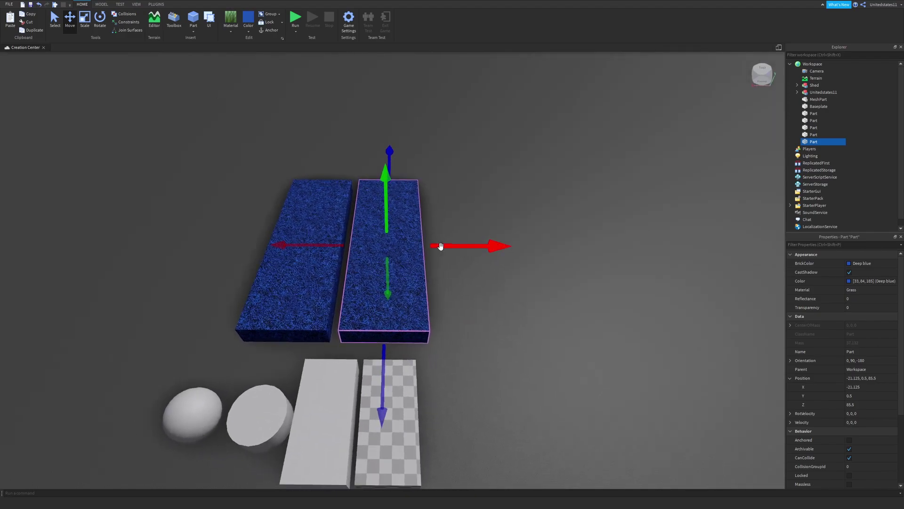
key("d")
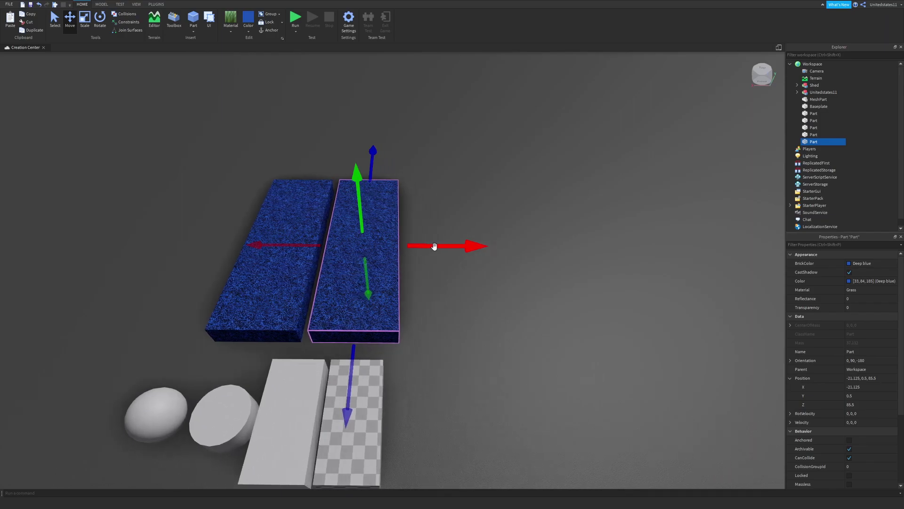
key("ctrl+d")
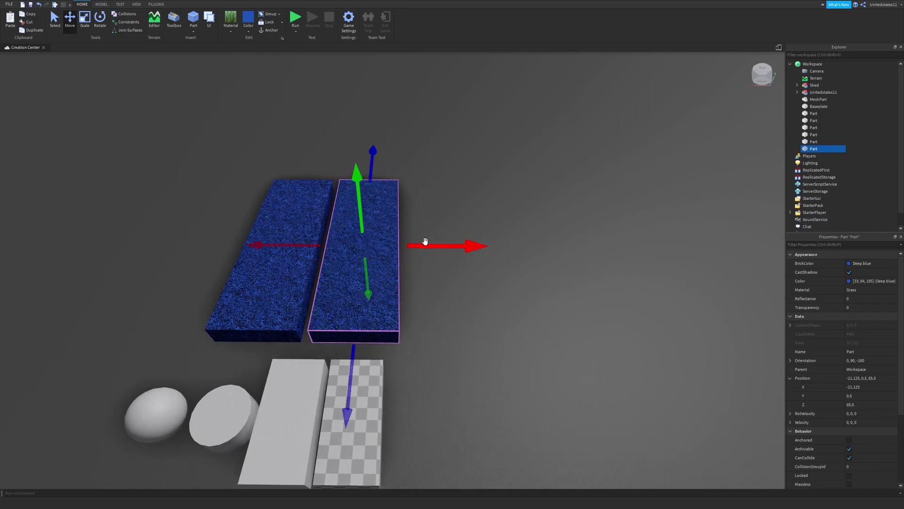
left_click_drag(426, 241, 445, 271)
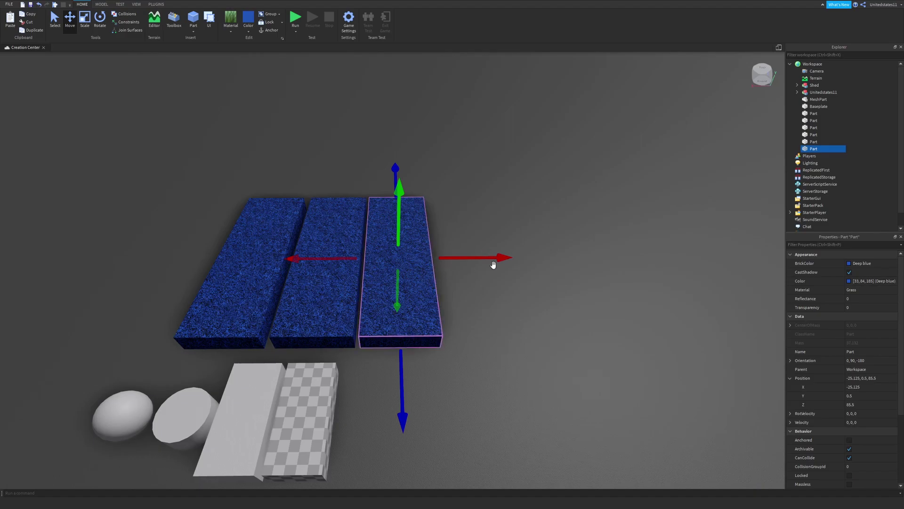
left_click_drag(493, 262, 445, 255)
right_click_drag(435, 192, 436, 188)
key("w")
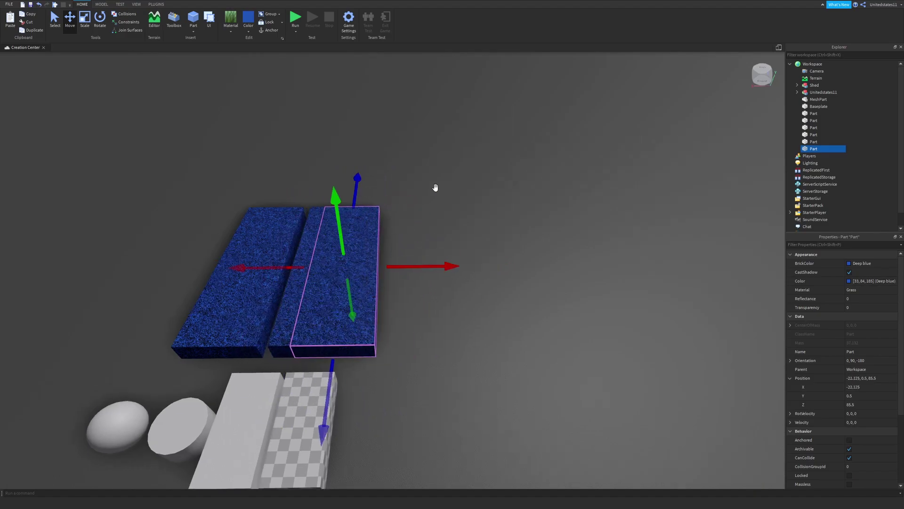
key("a")
key("s")
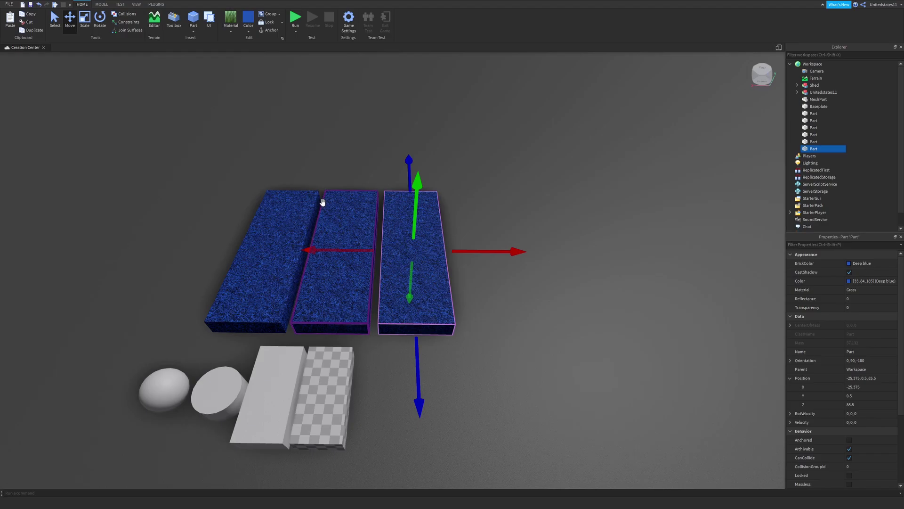
Delete and restore a blue brick, then delete the white block.
key("Delete")
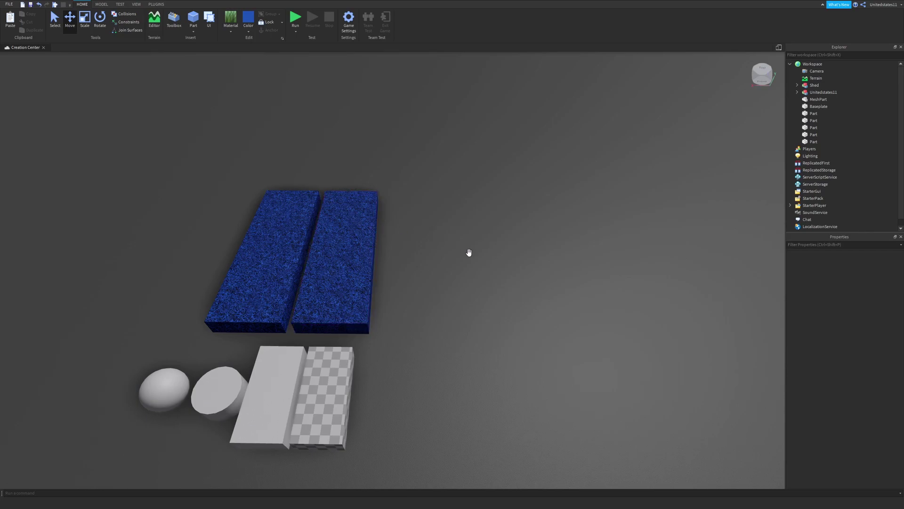
key("ctrl+v")
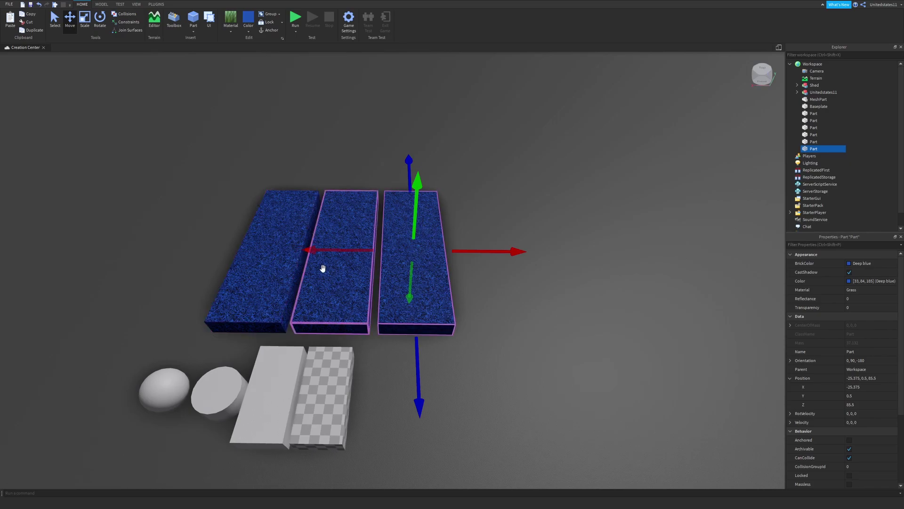
left_click(290, 360)
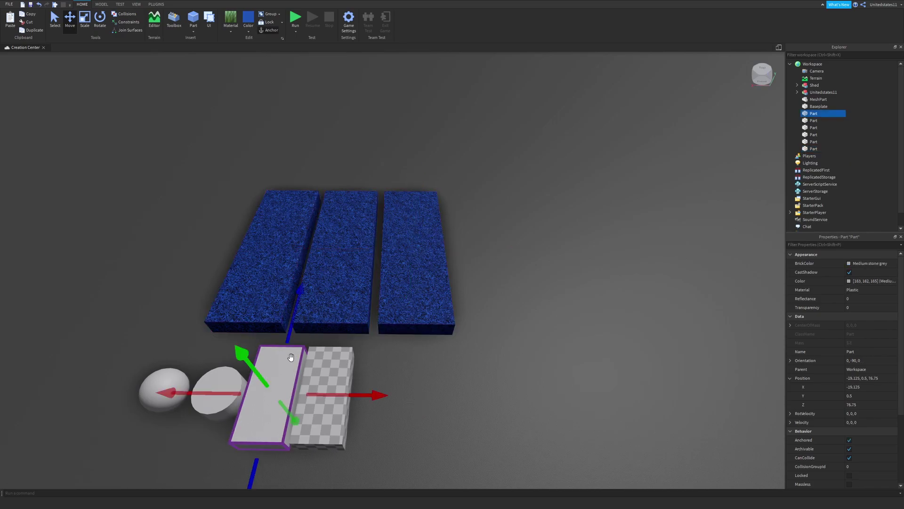
key("Delete")
Move the third blue brick further right and paste a grey block onto it.
left_click(414, 292)
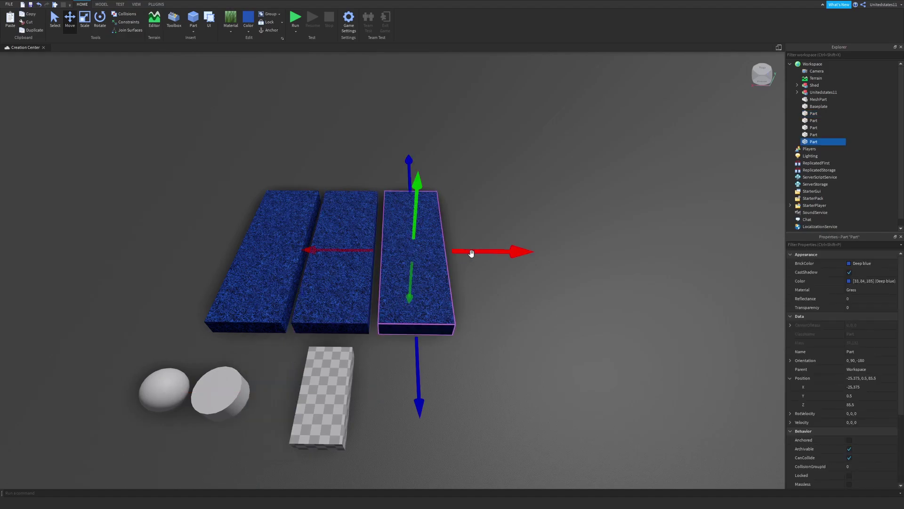
mouse_move(471, 252)
left_mouse_down()
mouse_move(534, 254)
mouse_move(479, 254)
left_mouse_up()
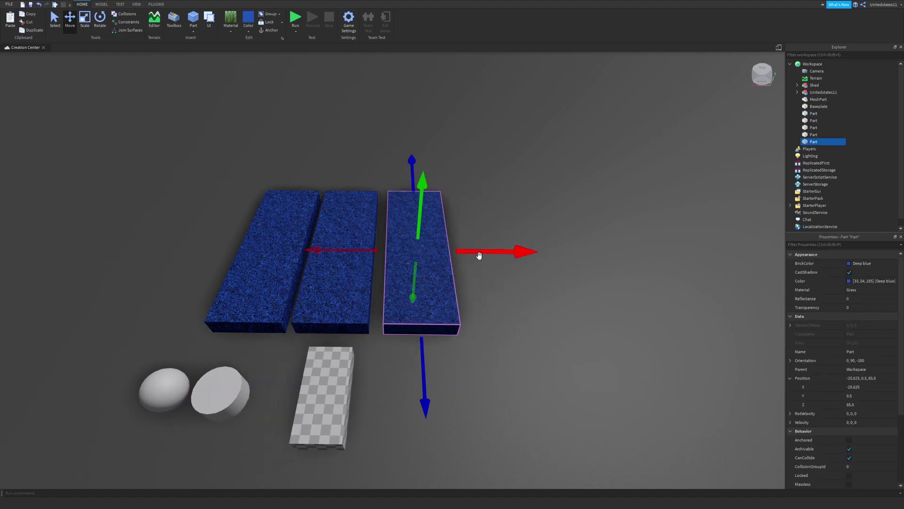
key("ctrl+v")
mouse_move(423, 261)
left_mouse_down()
mouse_move(445, 241)
mouse_move(432, 260)
left_mouse_up()
key("d")
key("w")
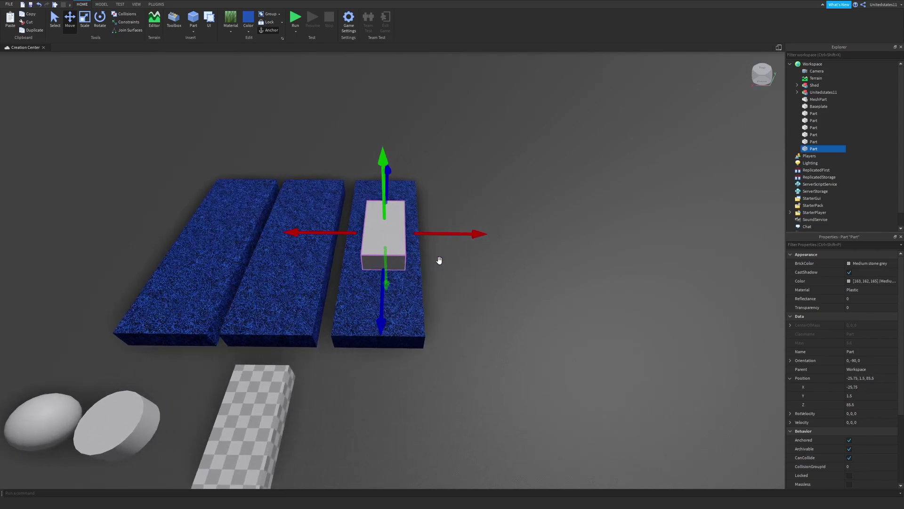
key("s")
key("a")
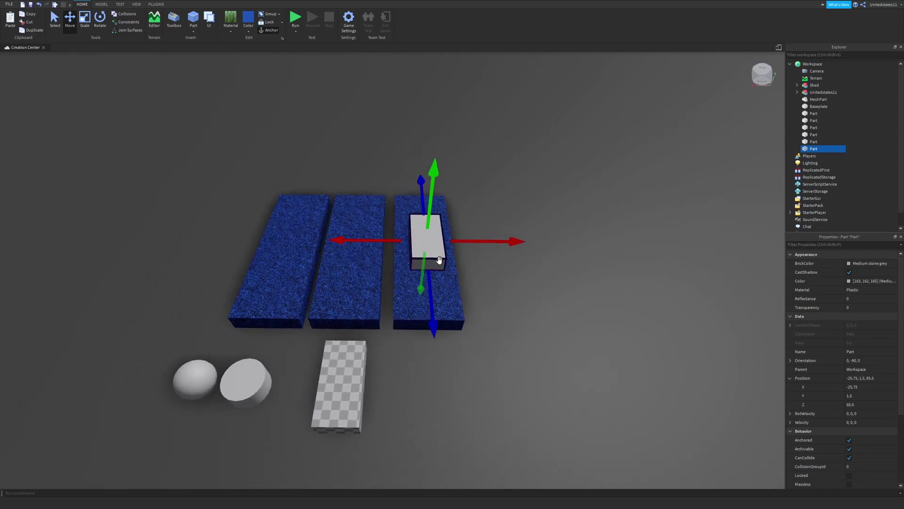
key("d")
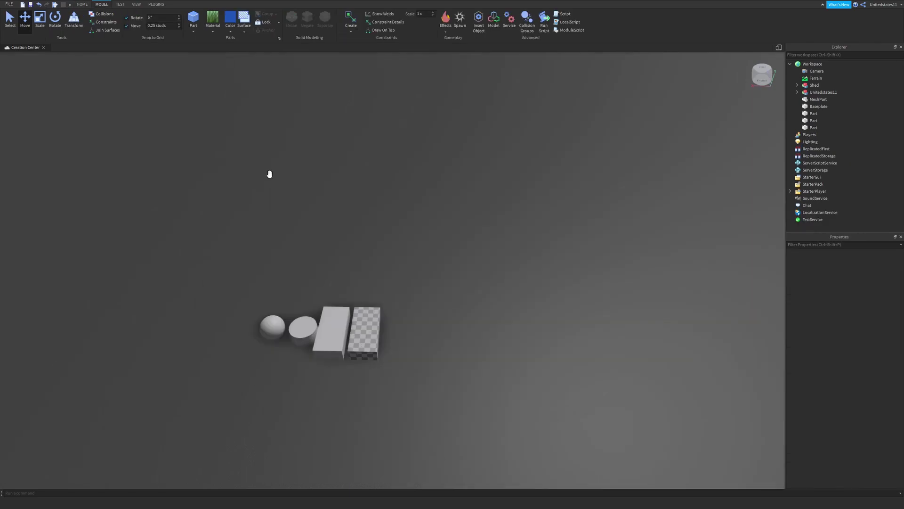
key("a")
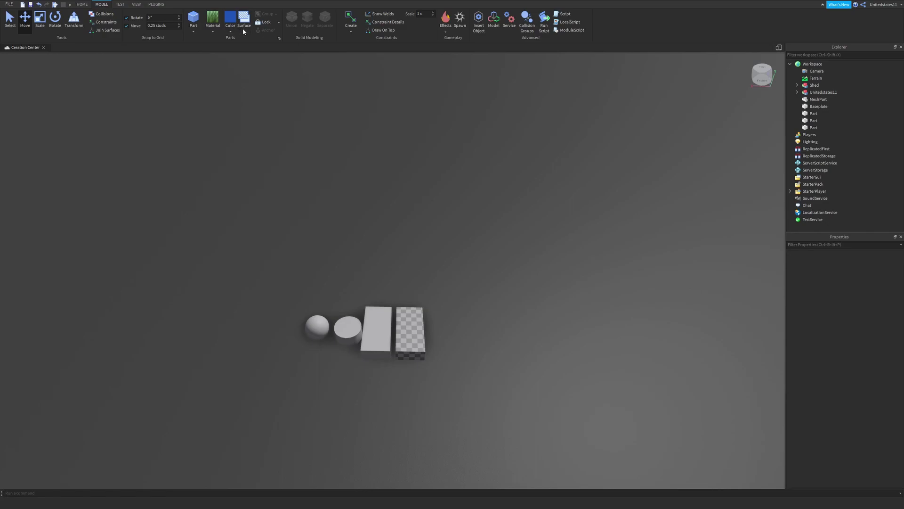
Duplicate the white block and set the copy alone on the baseplate at -20.75, 0.5, 94.
left_click(376, 330)
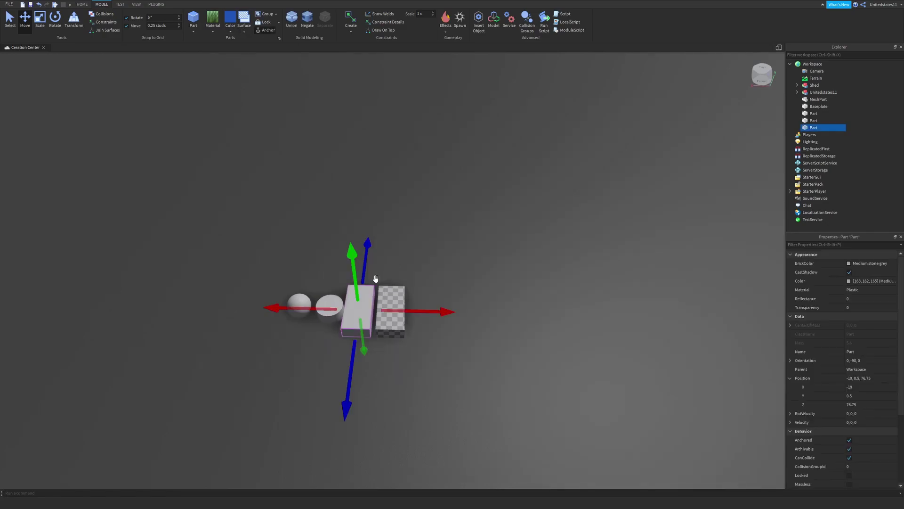
key("ctrl+d")
key("ctrl+1")
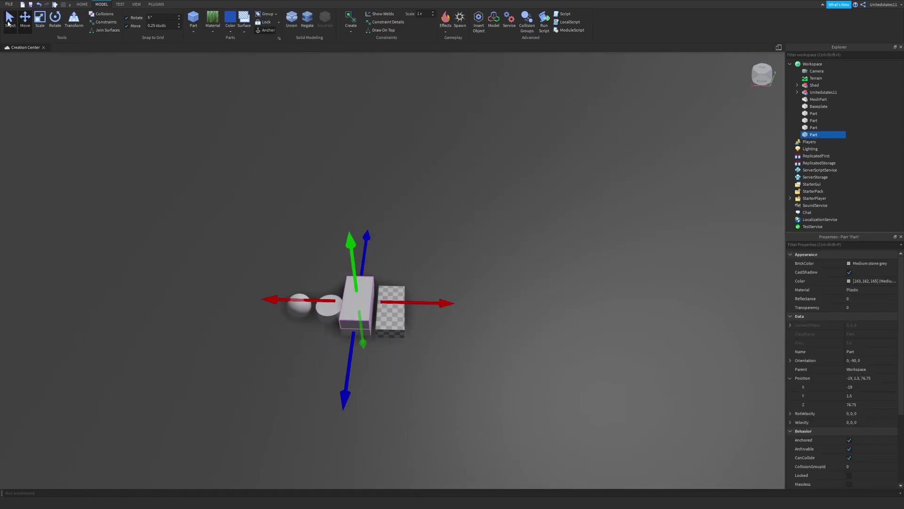
left_click_drag(387, 277, 408, 186)
right_click_drag(409, 186, 408, 186)
key("w")
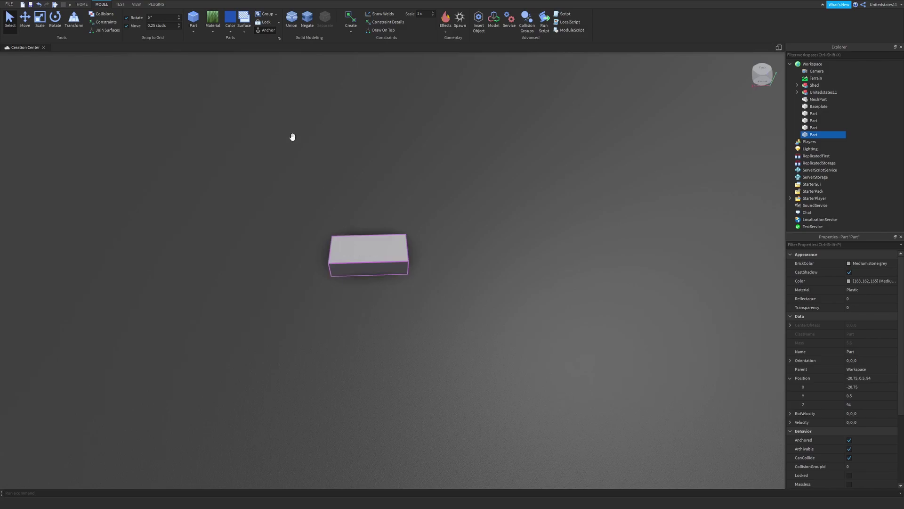
right_click_drag(369, 240, 370, 240)
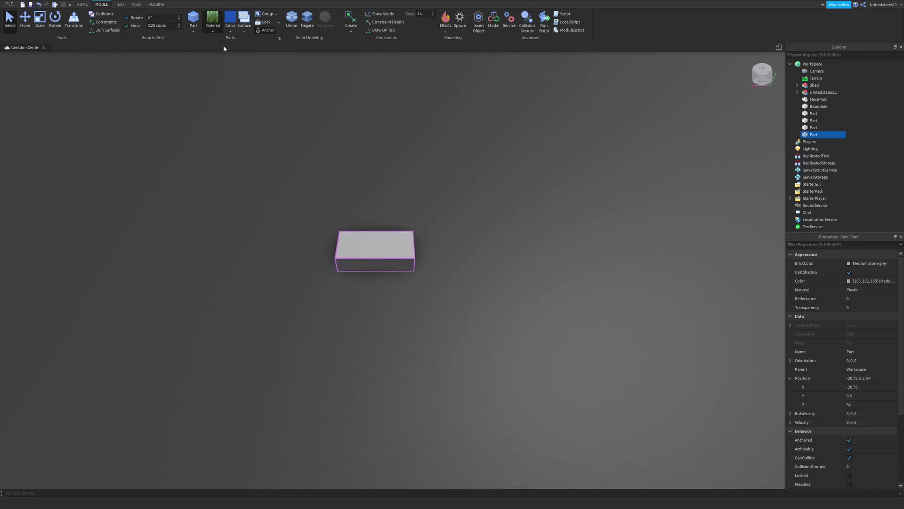
left_click(212, 30)
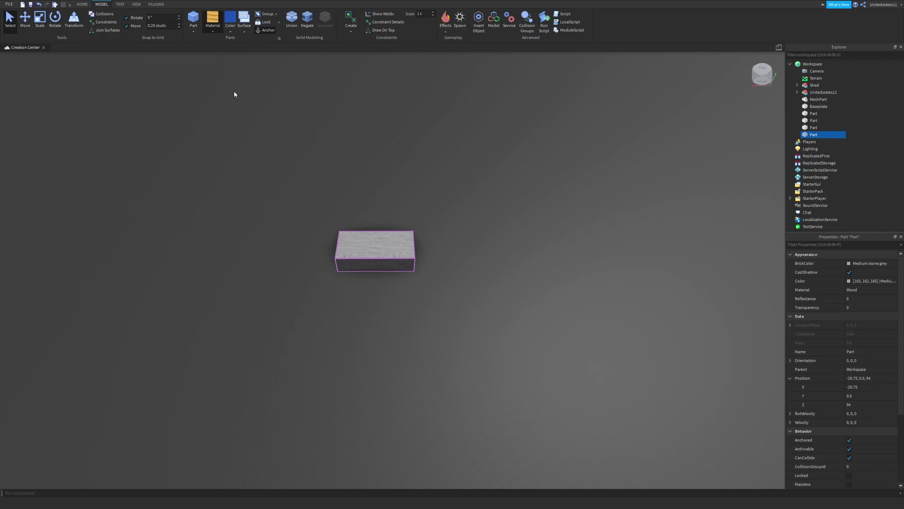
Try Wood then DiamondPlate material, colour the block Persimmon, and set its material back to Plastic.
left_click(234, 90)
left_click(212, 29)
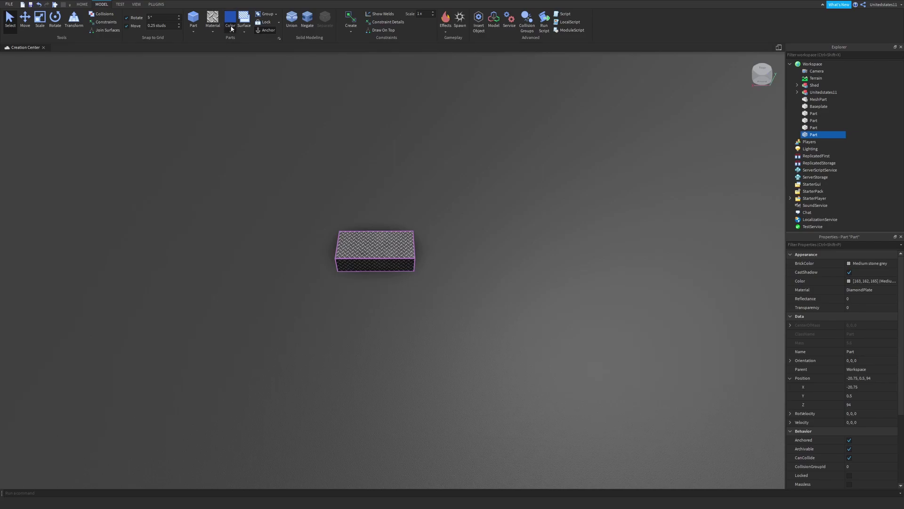
left_click(321, 90)
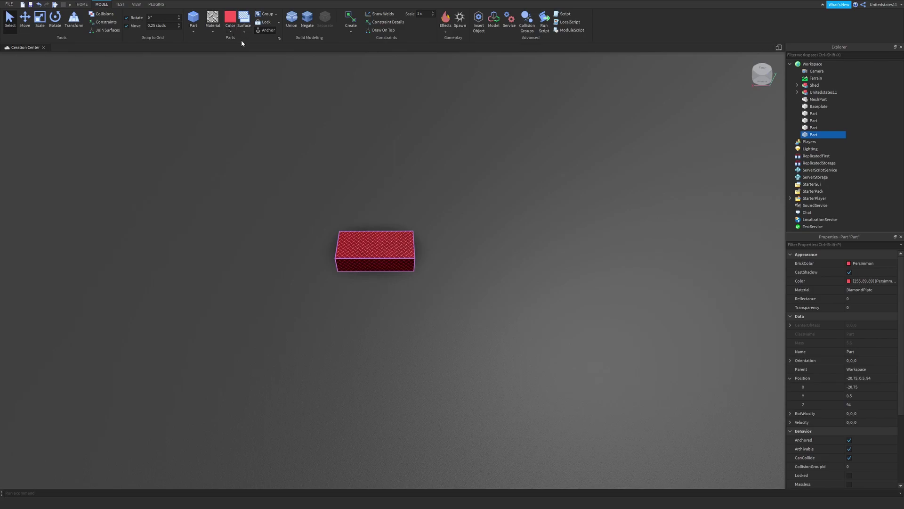
key("a")
key("q")
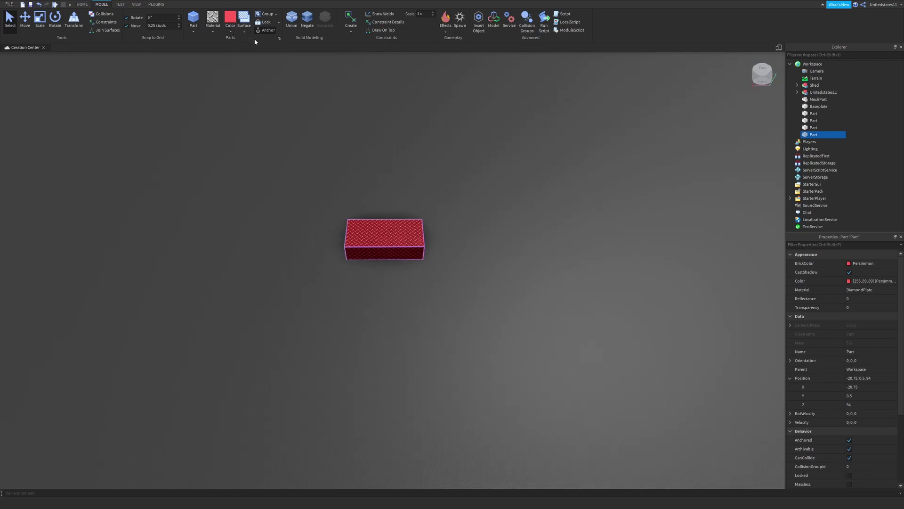
right_click_drag(367, 175, 370, 183)
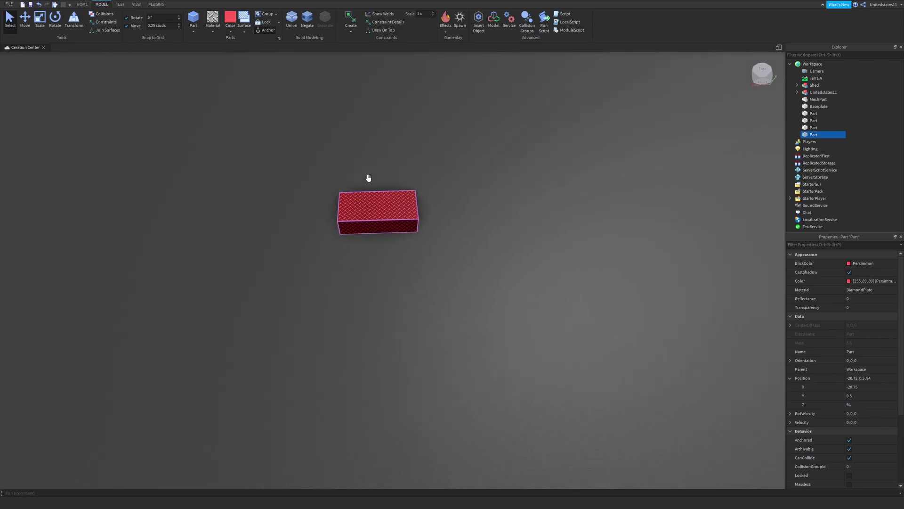
left_click(219, 30)
left_click(221, 38)
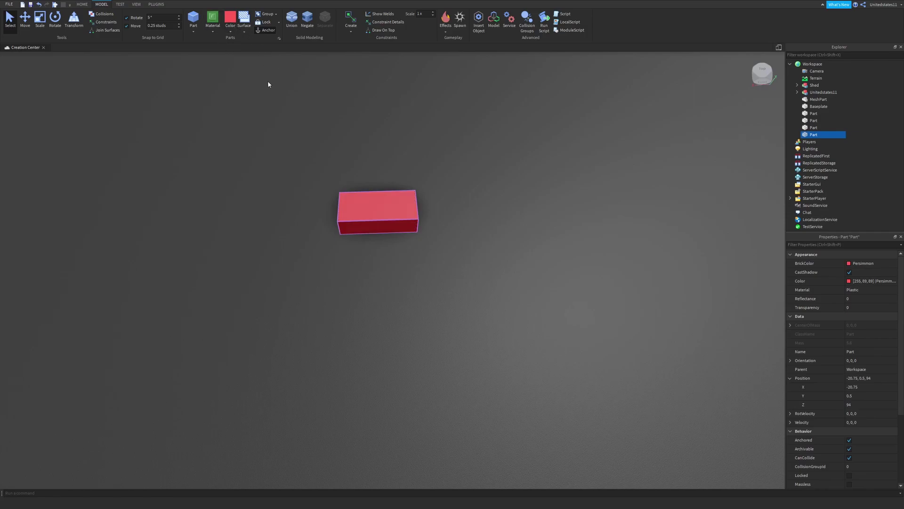
Try a cross-pattern top surface, revert it to Smooth, apply Studs, then switch the material to DiamondPlate.
left_click(266, 54)
left_click(376, 202)
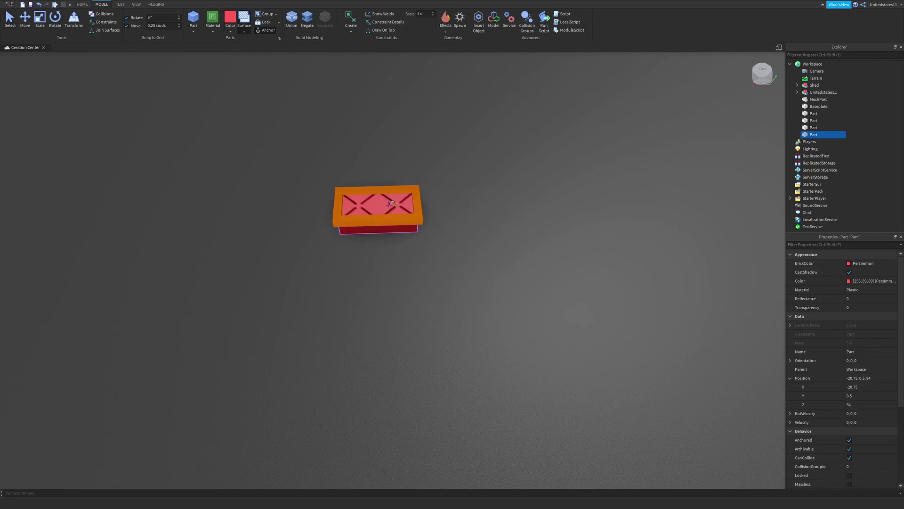
right_click_drag(454, 185, 454, 185)
key("w")
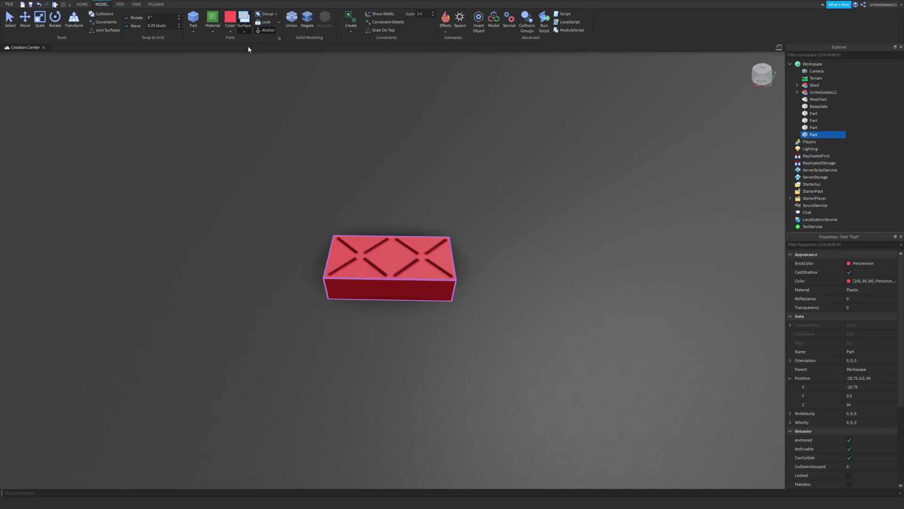
left_click(363, 248)
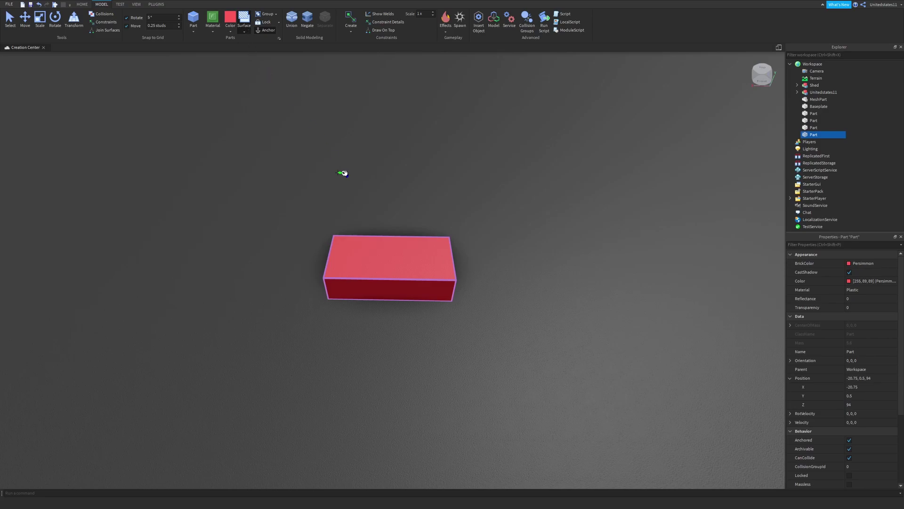
left_click(370, 248)
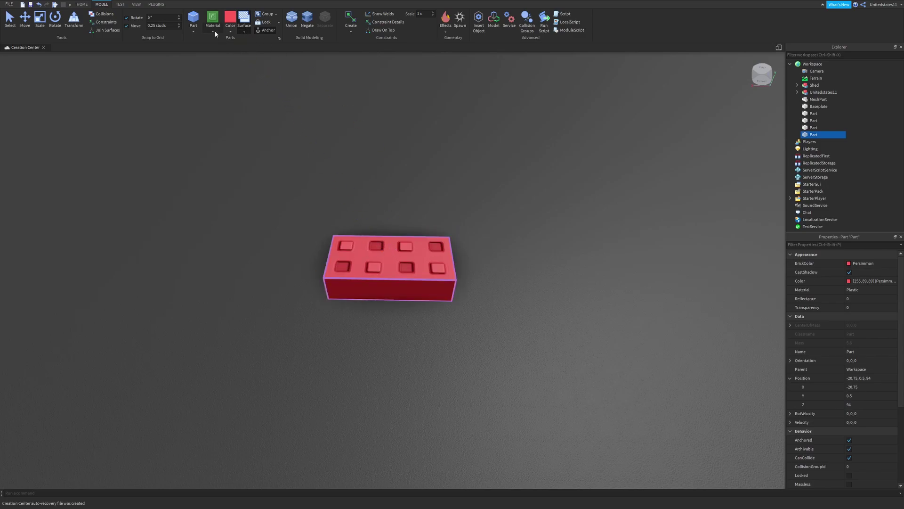
left_click(234, 90)
scroll(298, 154, "up", 5)
scroll(346, 151, "down", 1)
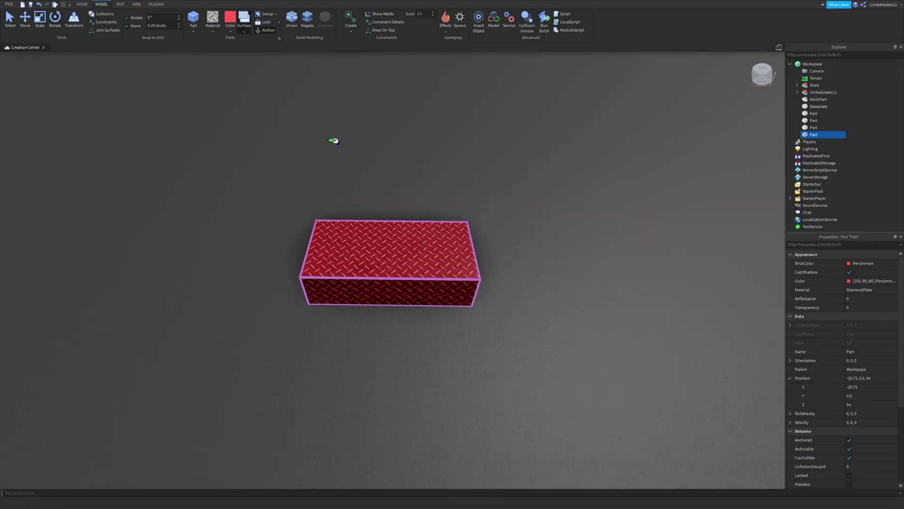
scroll(323, 142, "up", 3)
scroll(323, 141, "down", 3)
scroll(323, 142, "up", 2)
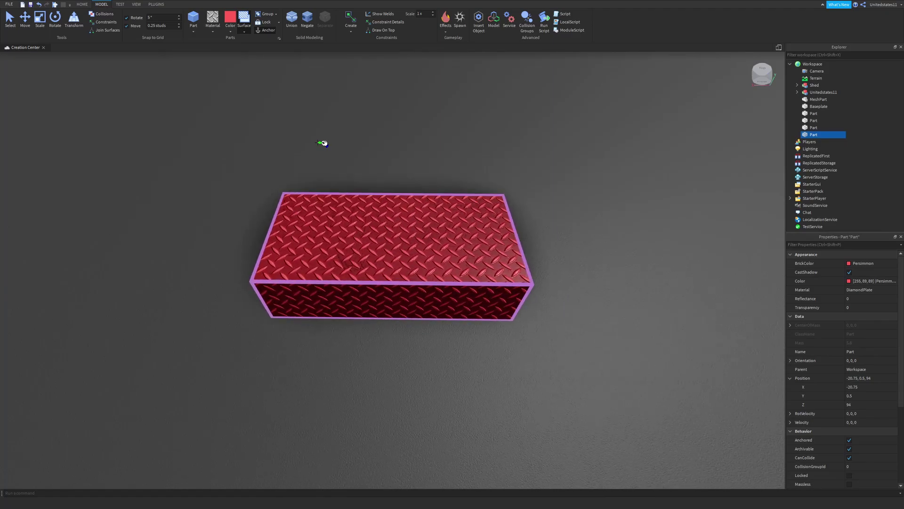
scroll(323, 143, "down", 2)
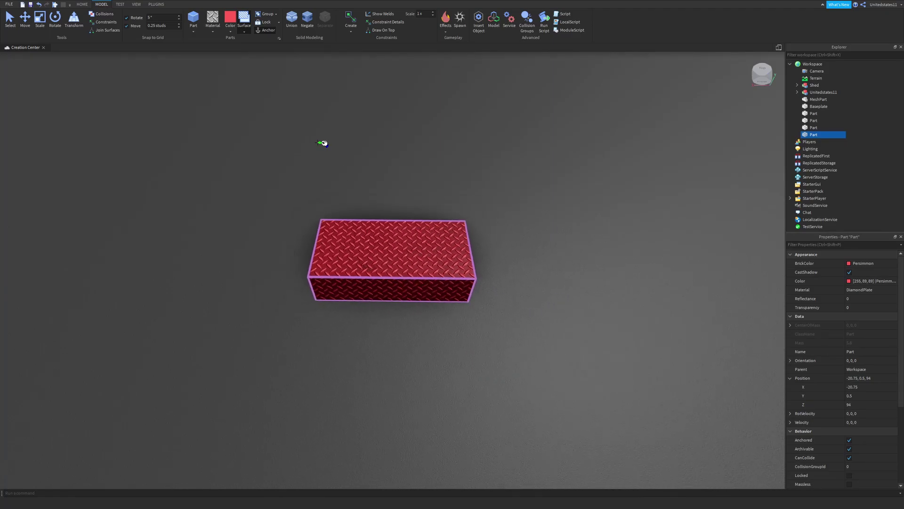
left_click(14, 22)
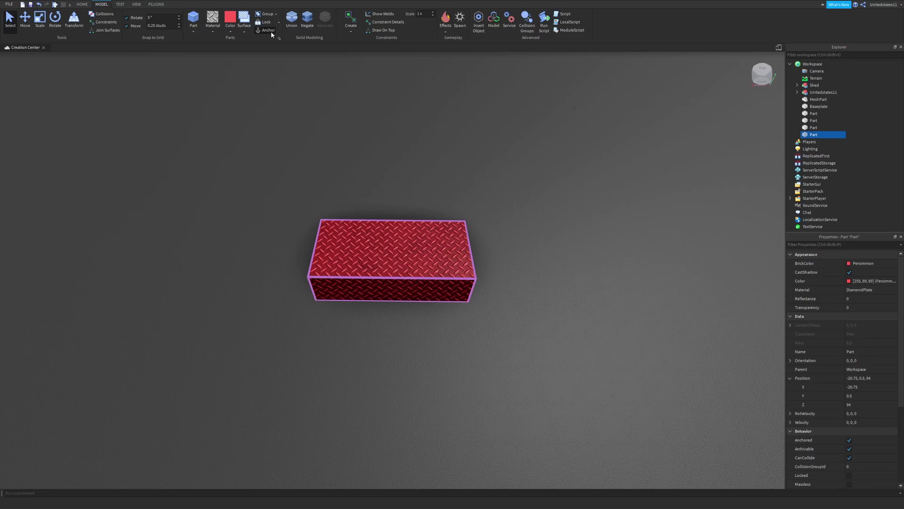
left_click(25, 20)
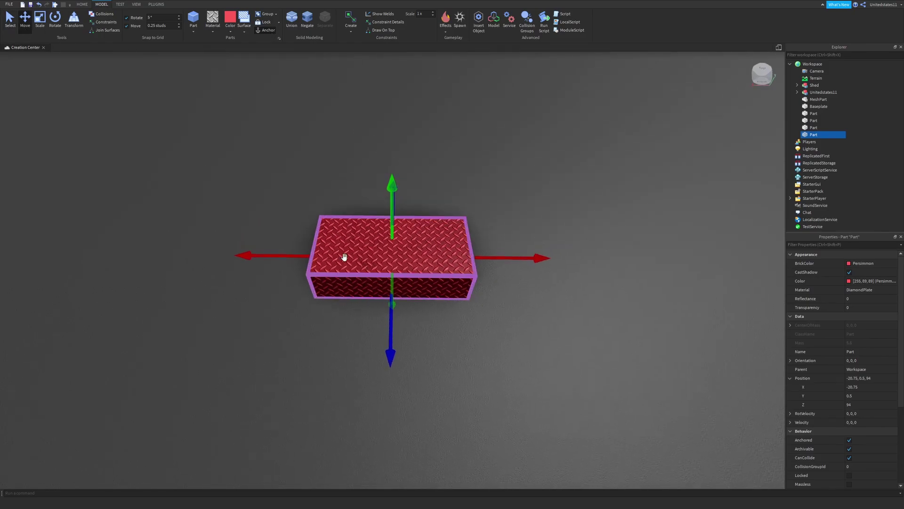
Duplicate the red brick and slide the copy back behind the original.
key("ctrl+d")
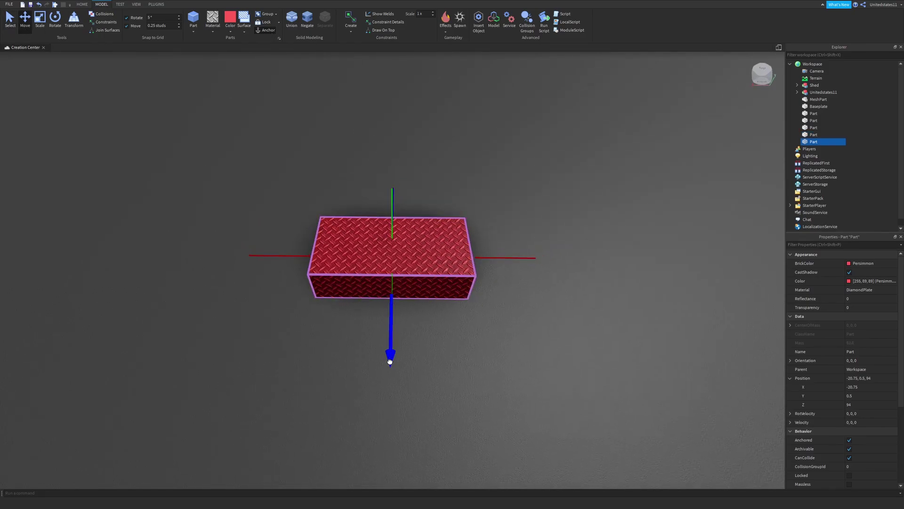
left_click_drag(390, 360, 389, 288)
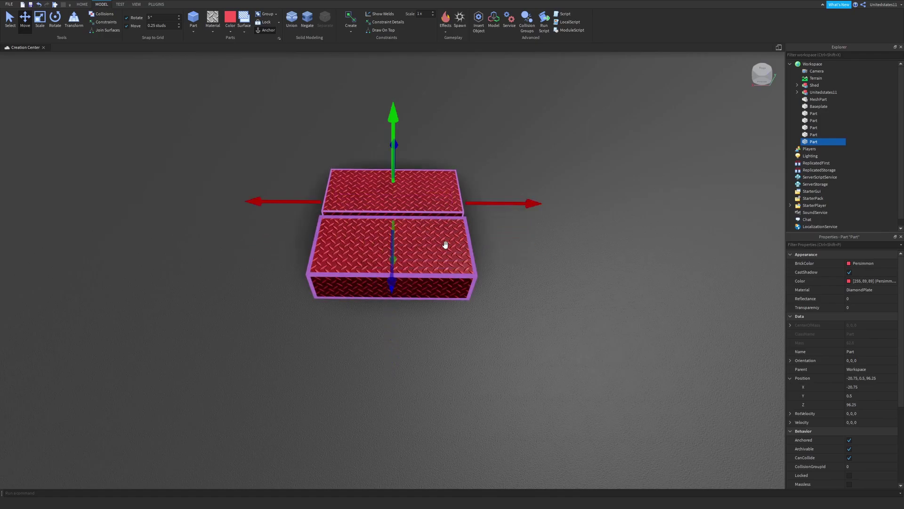
left_click(438, 180, "ctrl")
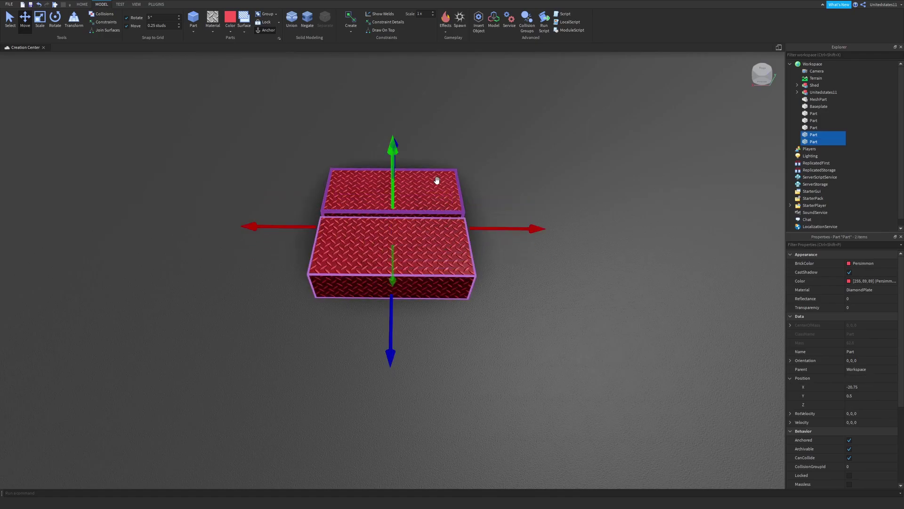
Select both red bricks and group them into a Model, undoing and regrouping once.
left_click(15, 21)
left_click(418, 238)
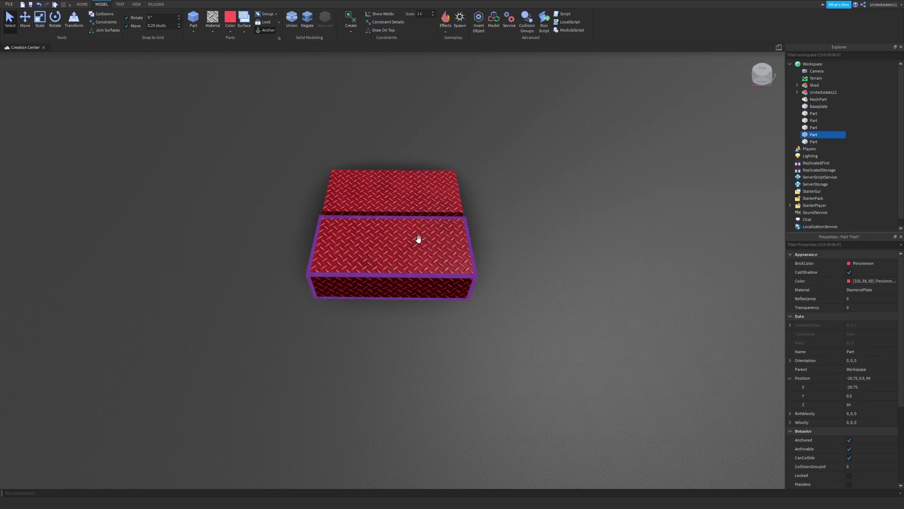
left_click(410, 194, "ctrl")
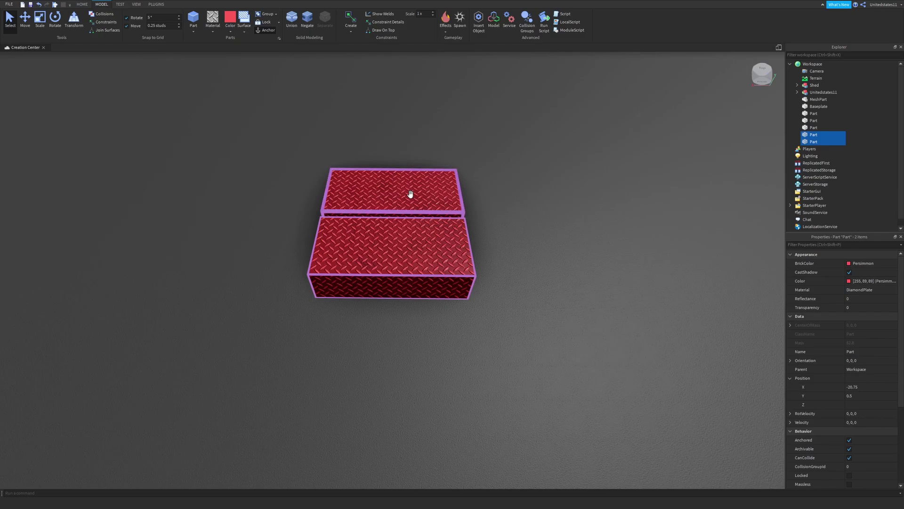
key("ctrl+g")
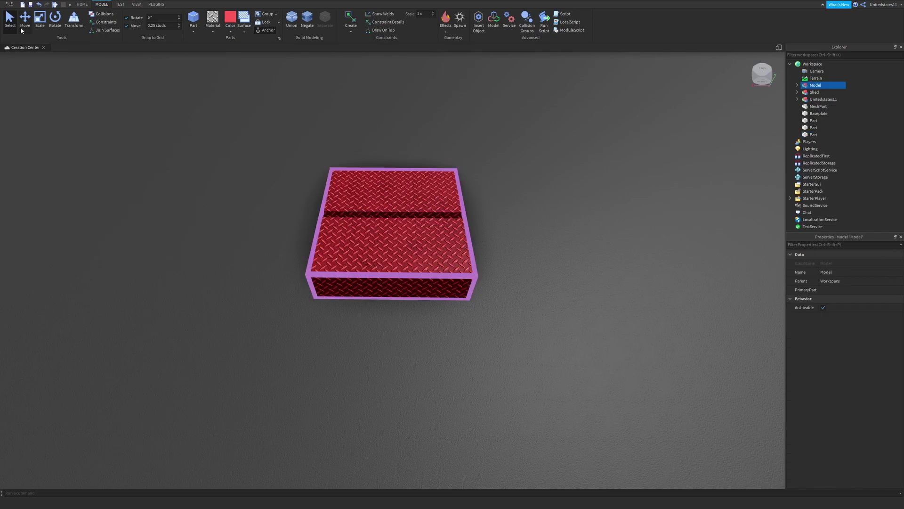
left_click(21, 27)
key("ctrl+u")
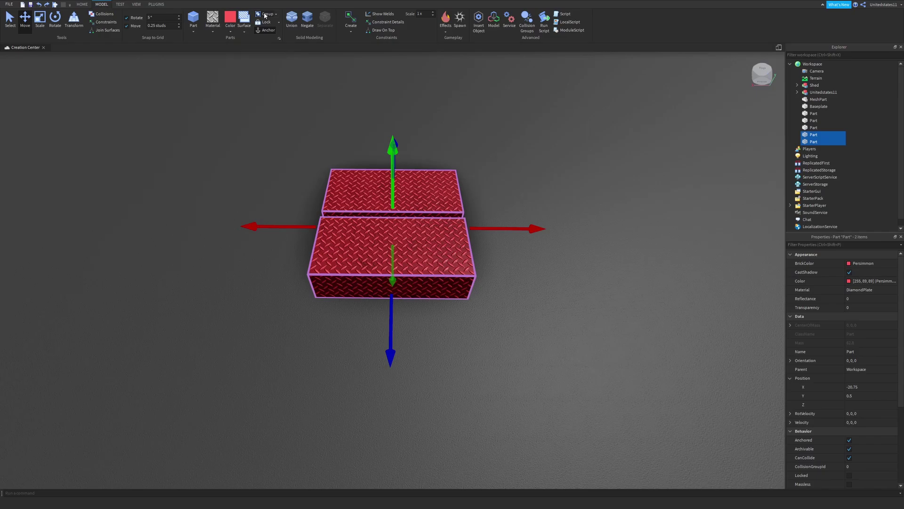
left_click(265, 15)
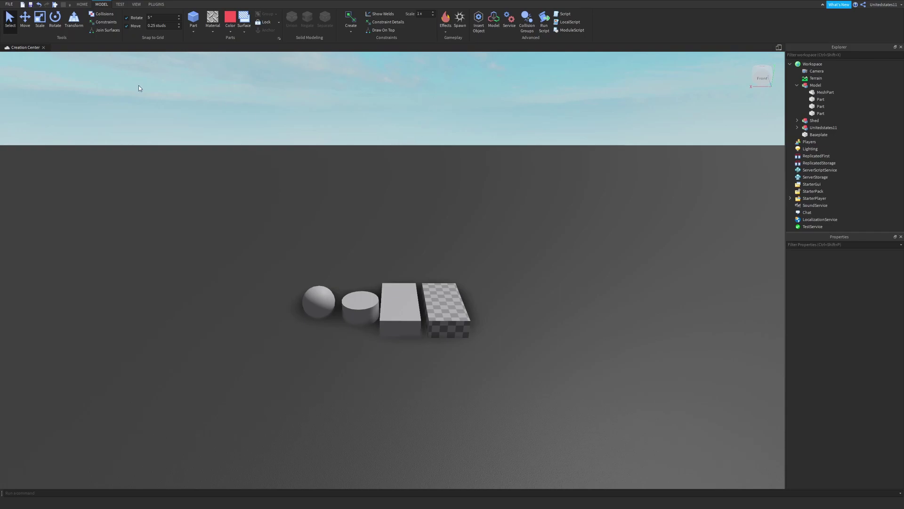
In the viewport, select the block, MeshPart, cylinder and sphere one by one, then clear the selection.
left_click(403, 295)
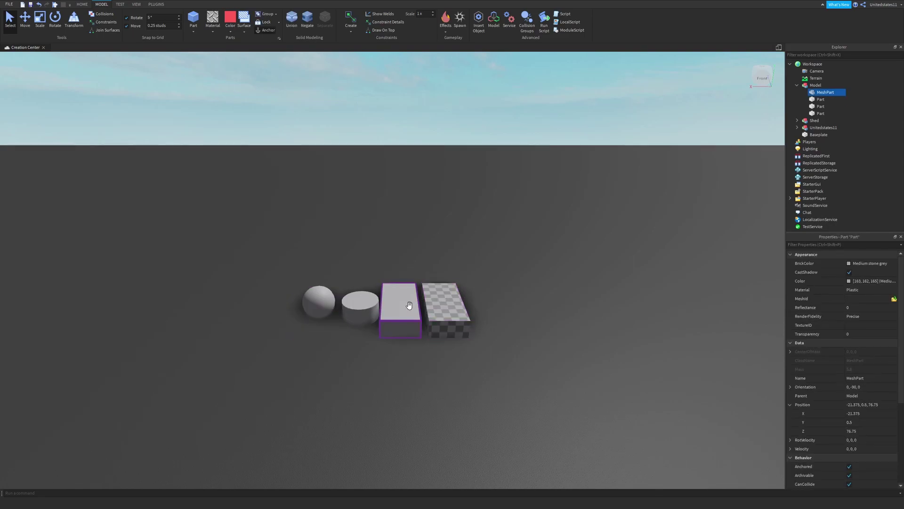
left_click(409, 305)
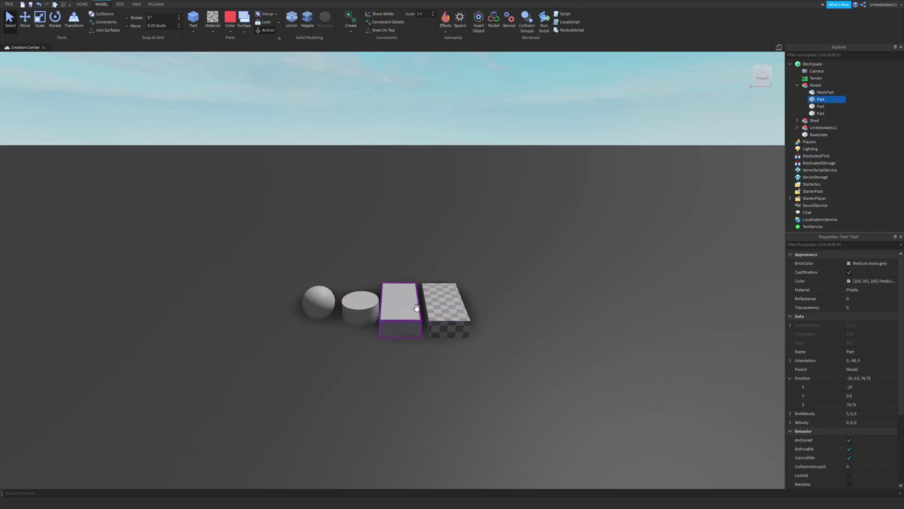
left_click(438, 304, "ctrl")
left_click(361, 302, "ctrl")
left_click(319, 303, "ctrl")
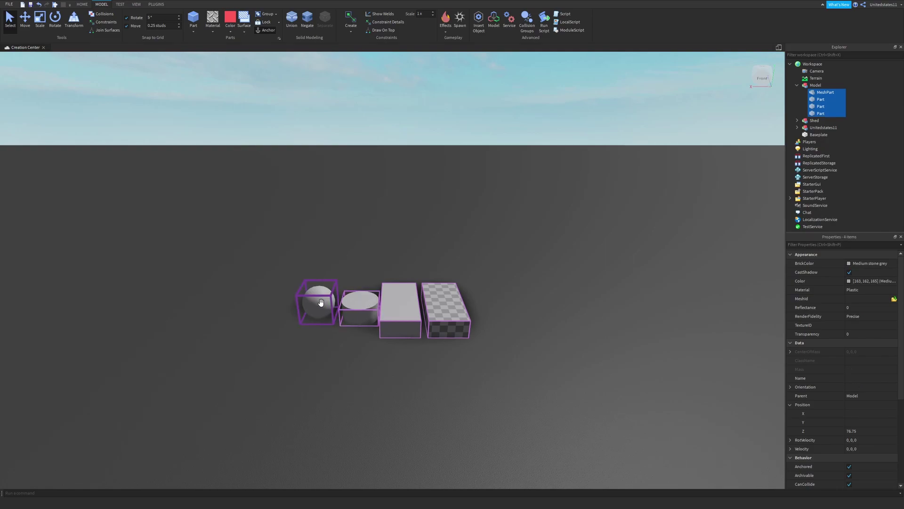
left_click(383, 139)
left_click(399, 294)
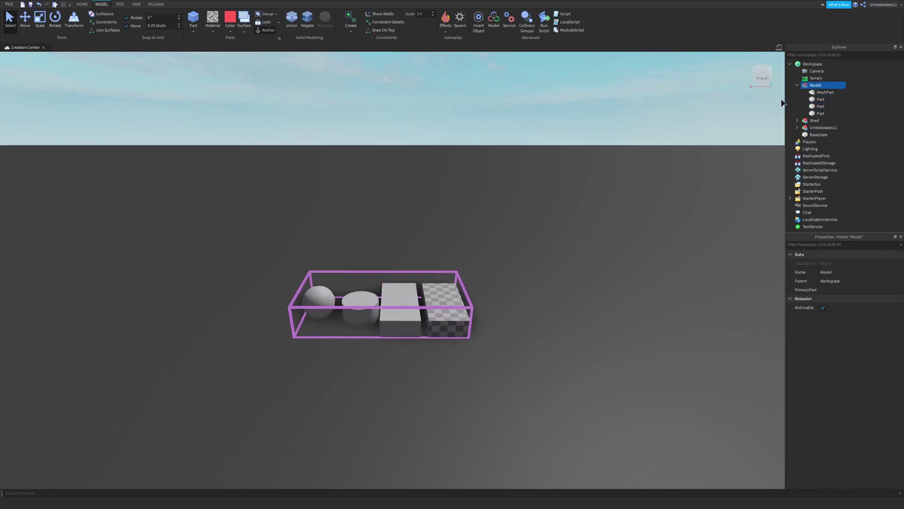
In Explorer, select each Model child alone, Shift-select all four, then keep only the MeshPart.
left_click(820, 99)
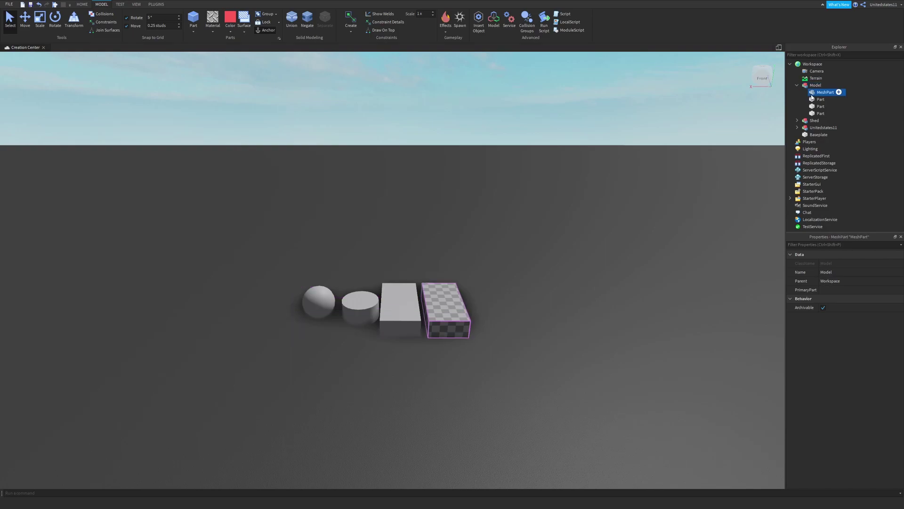
left_click(821, 106)
left_click(820, 100)
left_click(820, 114)
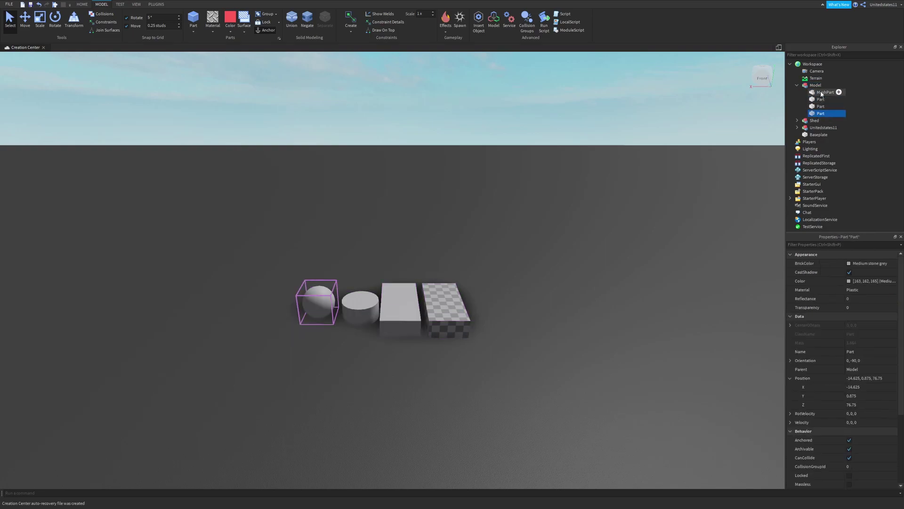
left_click(825, 93, "shift")
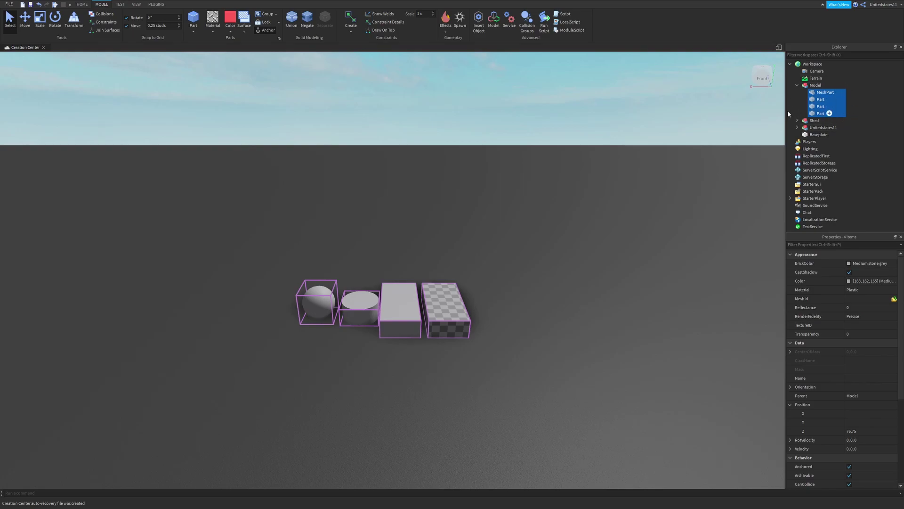
left_click(824, 93)
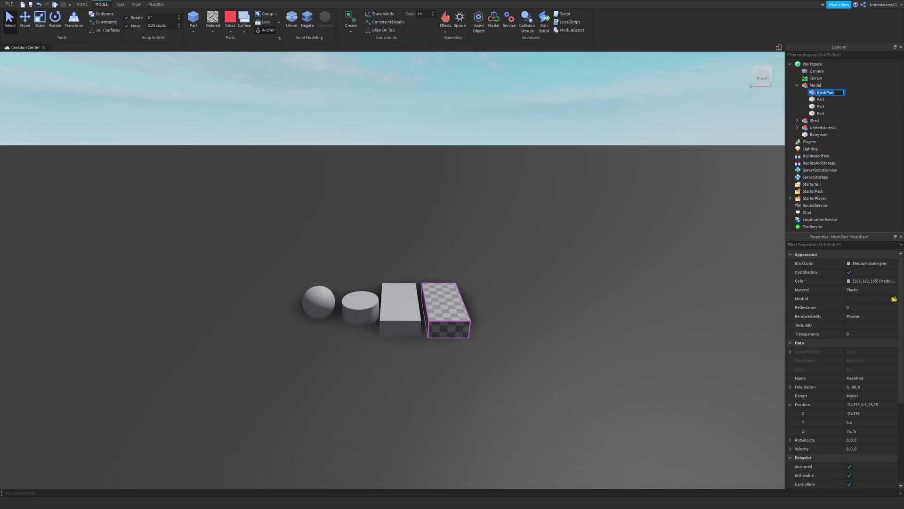
Select all four parts from the MeshPart down and collapse the Model in the tree.
left_click(815, 94)
left_click(814, 114, "shift")
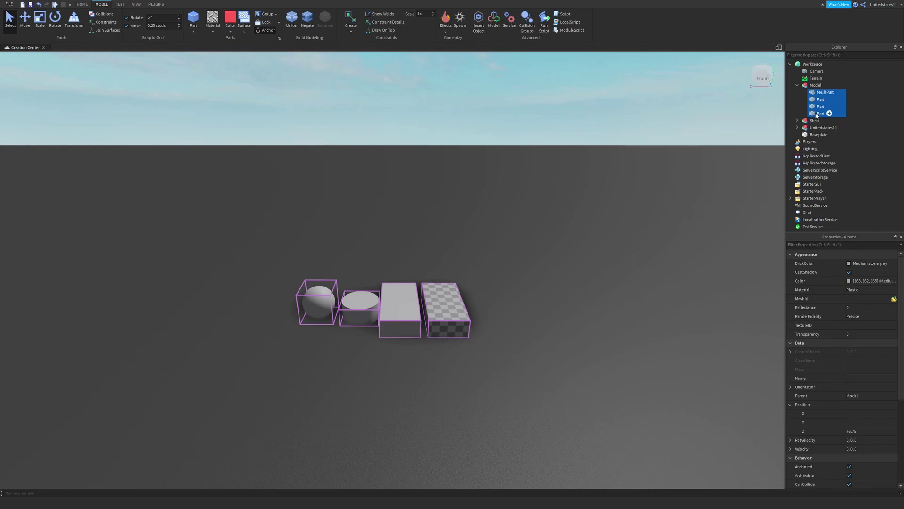
left_click(797, 85)
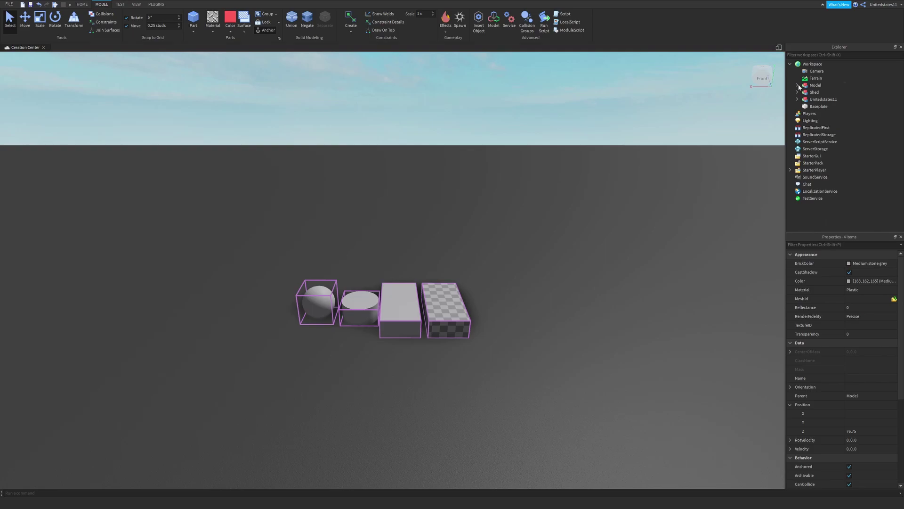
Select Camera, then Workspace through TestService, then TestService alone, leaving its name unchanged.
left_click(815, 71)
left_click(812, 65)
left_click(813, 198, "shift")
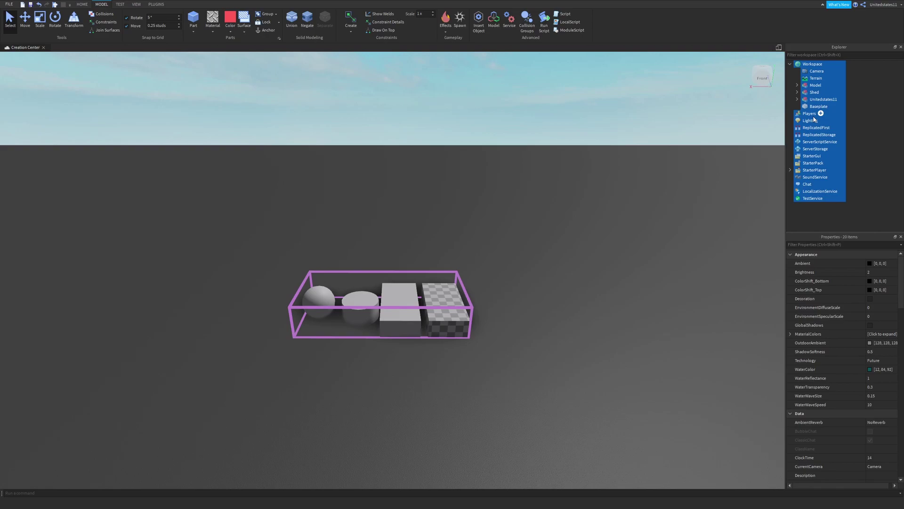
left_click(807, 198)
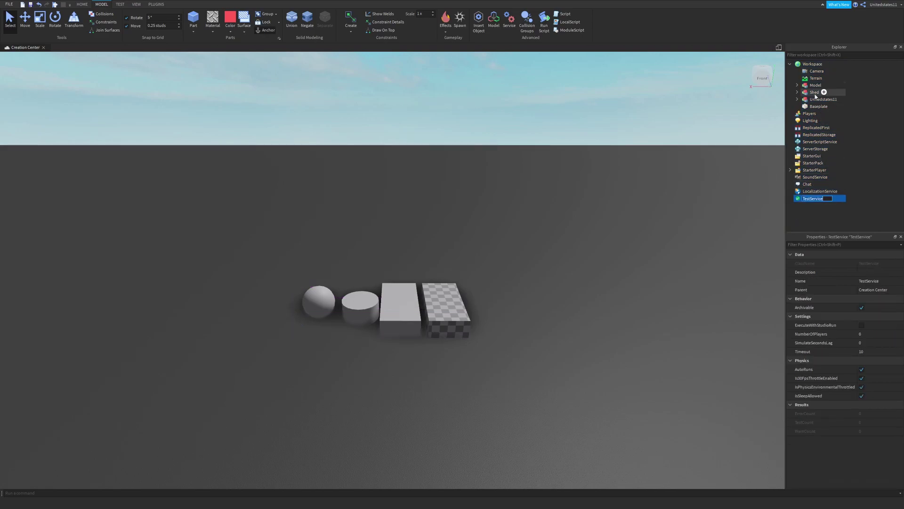
left_click(807, 196)
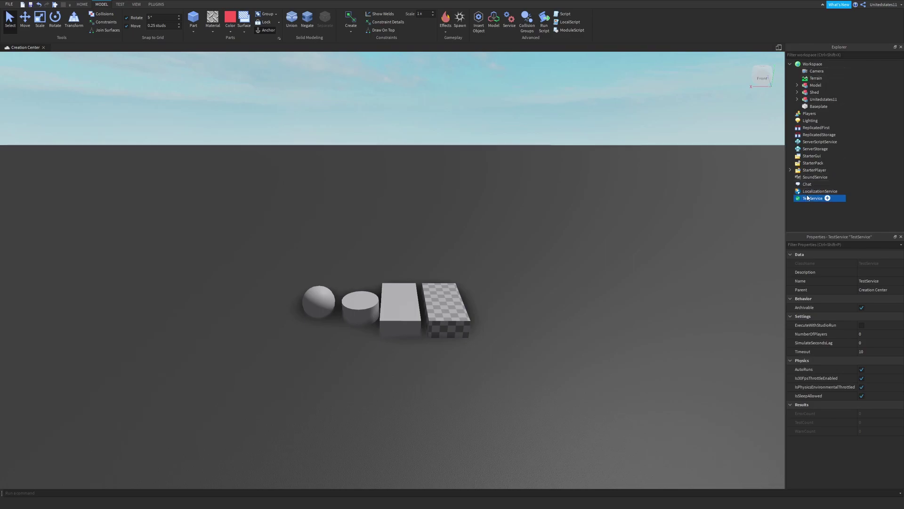
Undo the four parts' grouping, regroup them into a Model, then deselect it.
key("ctrl+z")
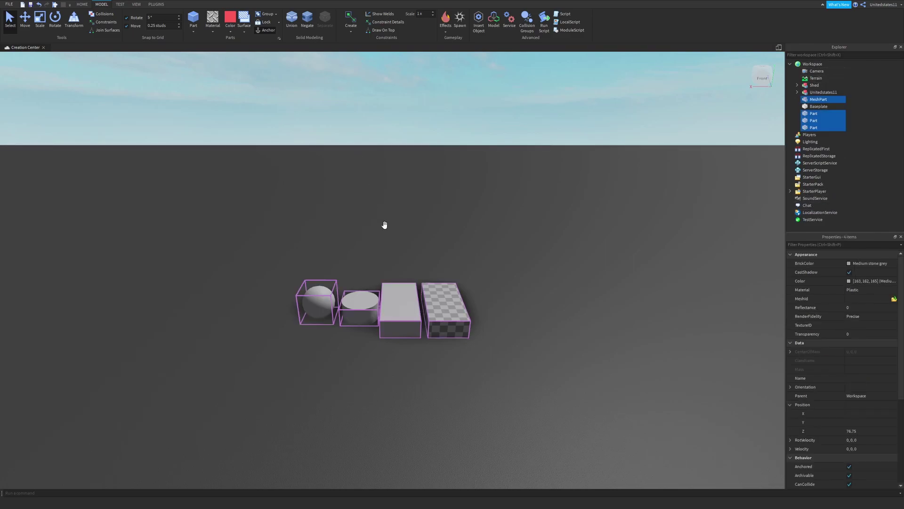
key("ctrl+g")
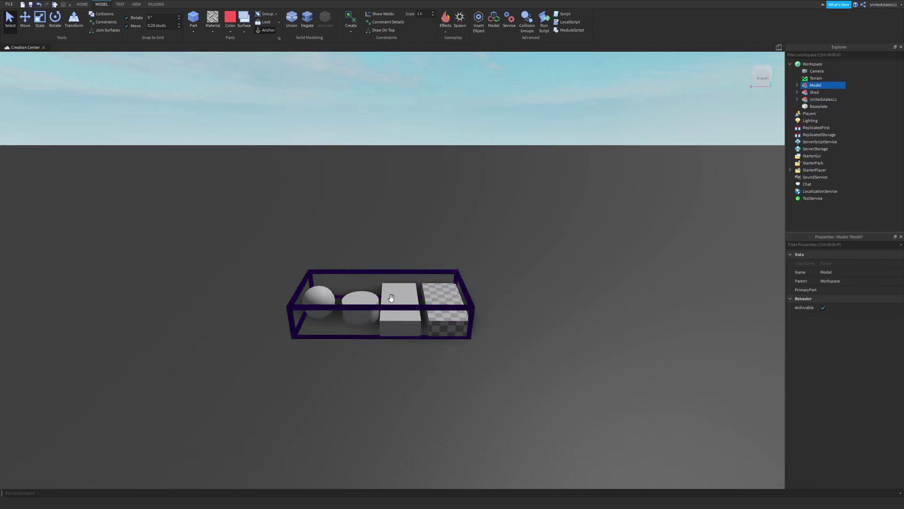
left_click(386, 111)
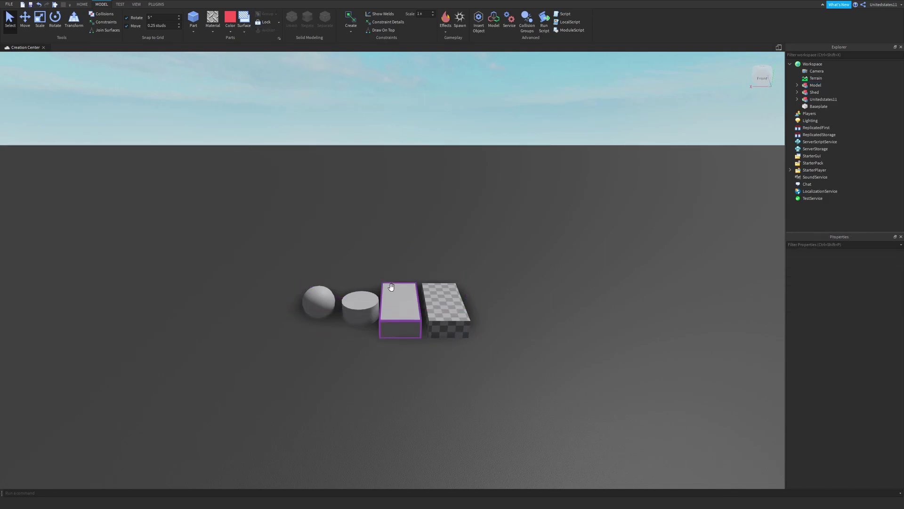
Test selections on the block, MeshPart, cylinder, sphere and Baseplate, then deselect everything.
left_click(393, 301, "alt")
left_click(440, 310, "ctrl+alt")
left_click(355, 315, "ctrl+alt")
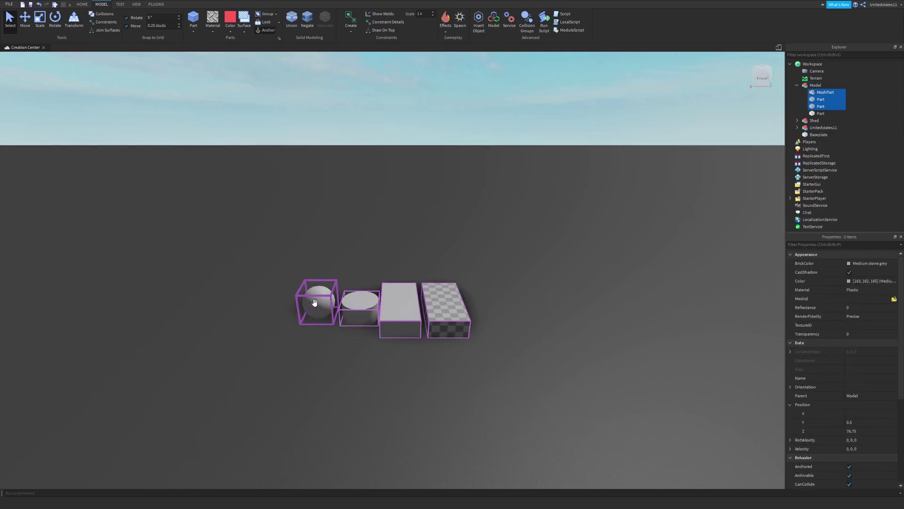
left_click(314, 303, "ctrl+alt")
left_click(430, 114)
left_click(388, 266, "alt")
left_click(399, 304, "alt")
left_click(453, 313, "alt")
left_click(409, 92)
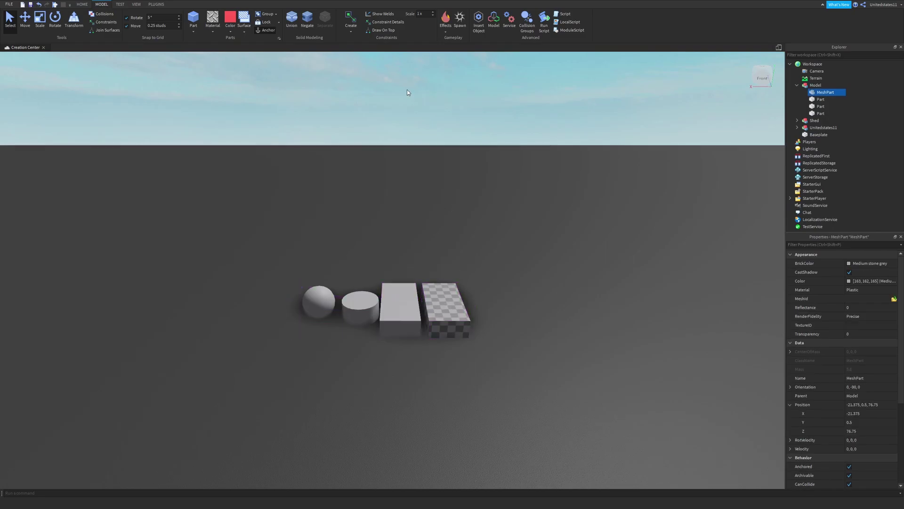
left_click(407, 92)
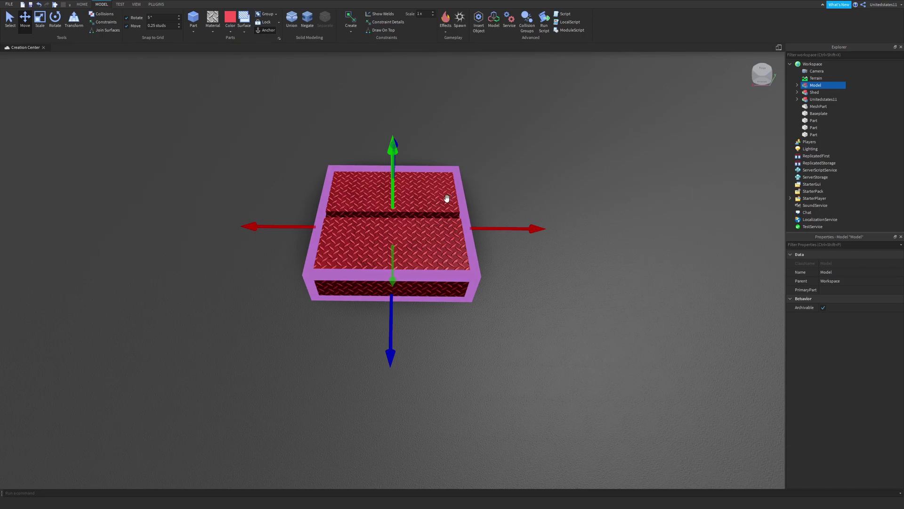
Ungroup the red bricks' Model, regroup them, and ungroup them again.
key("ctrl+u")
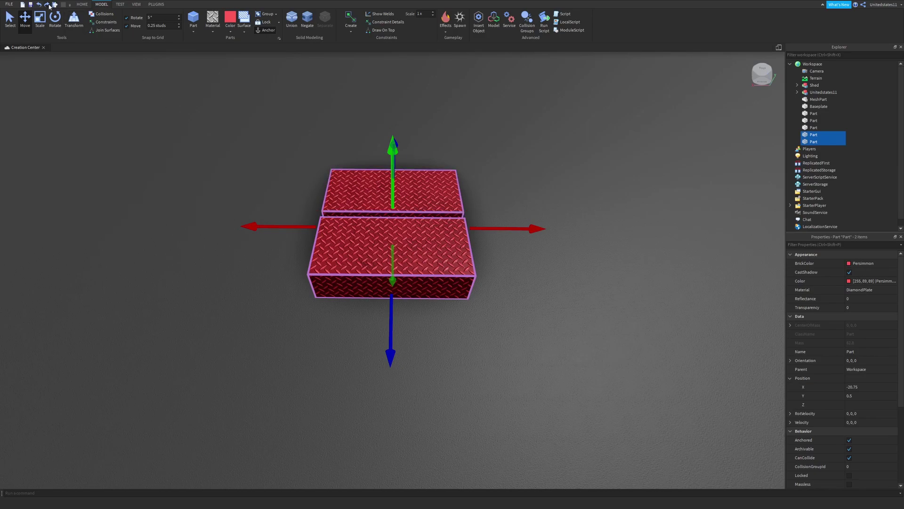
key("ctrl+g")
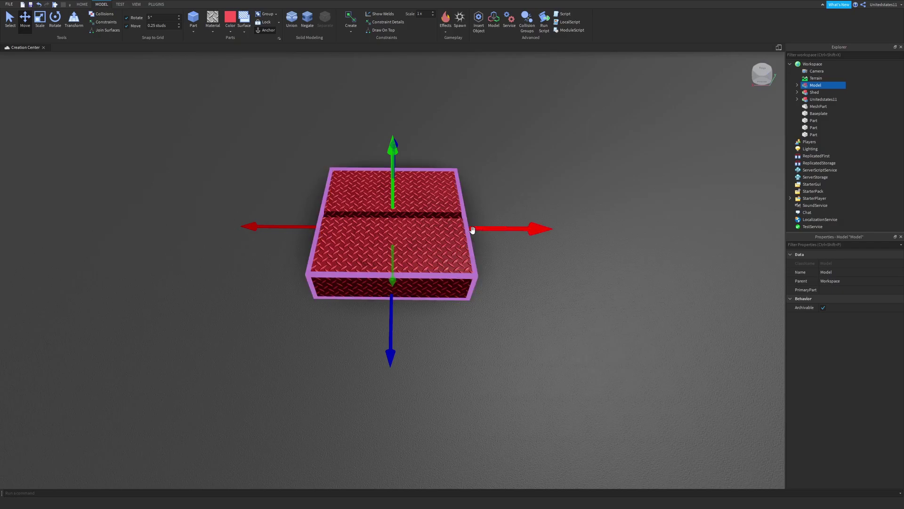
key("ctrl+u")
Slide the upper brick out along X and back in line behind the front brick.
left_click(437, 192)
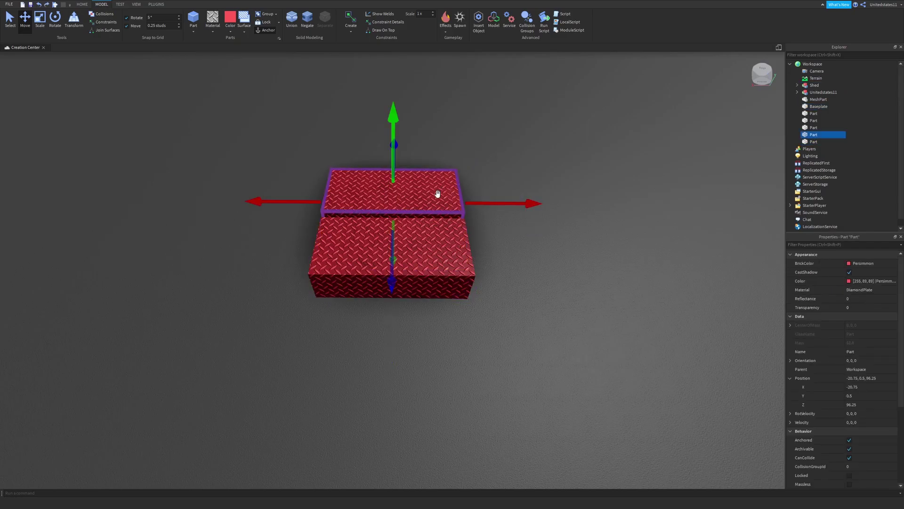
left_click_drag(499, 204, 542, 203)
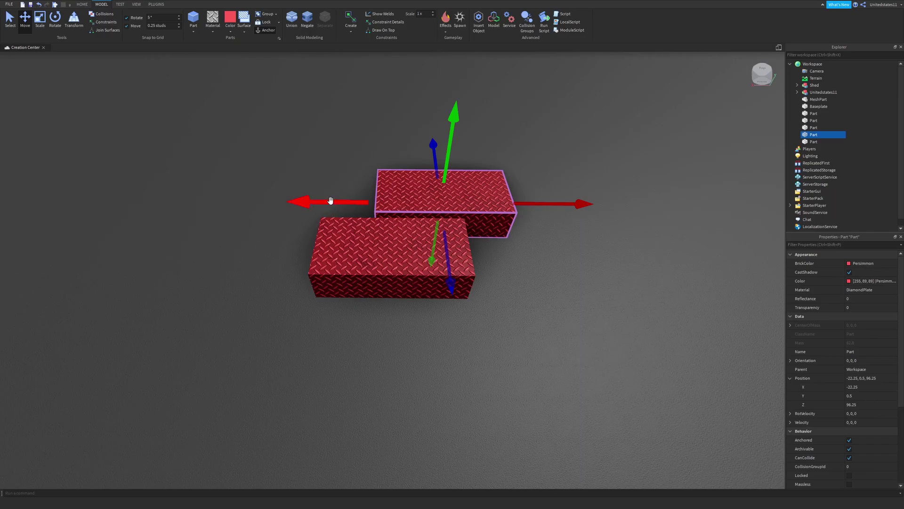
right_click_drag(379, 238, 396, 227)
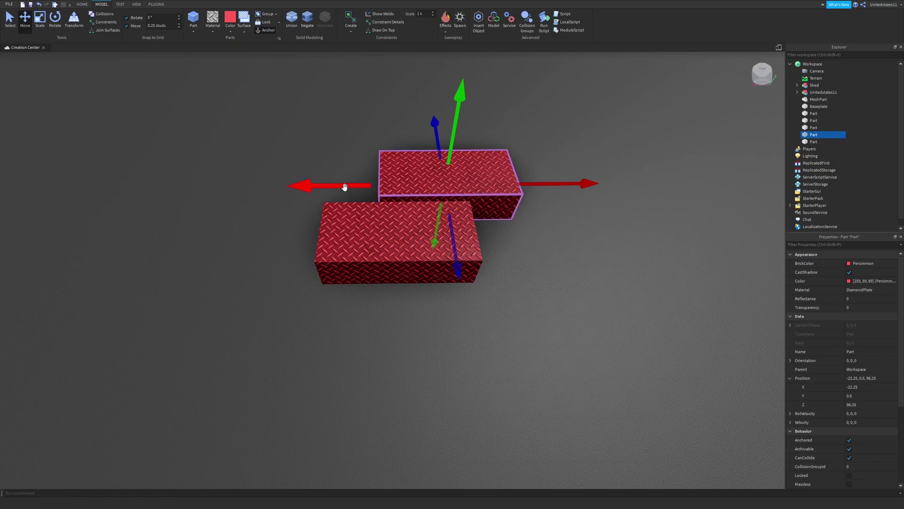
left_click_drag(344, 187, 292, 192)
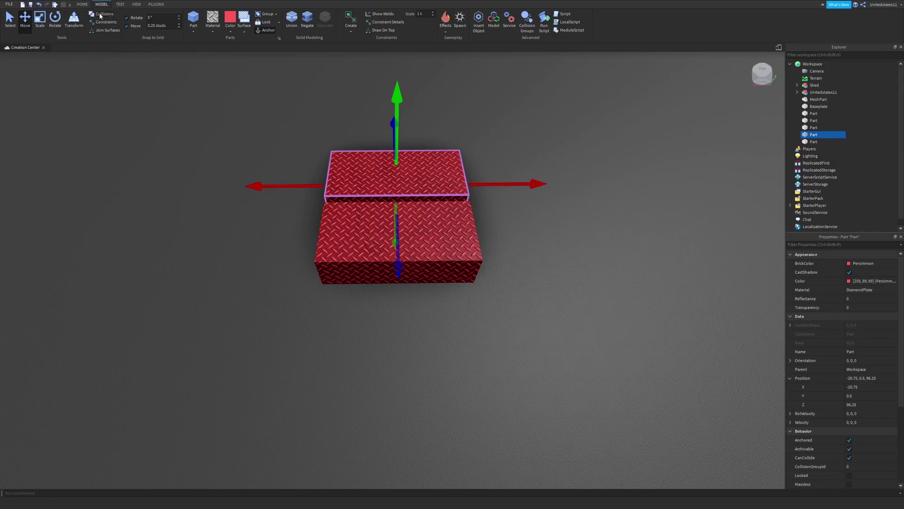
Drag the upper brick along X and Z to sit end to end beside the other, at -25.125, 0.5, 93.999.
left_click_drag(518, 181, 637, 204)
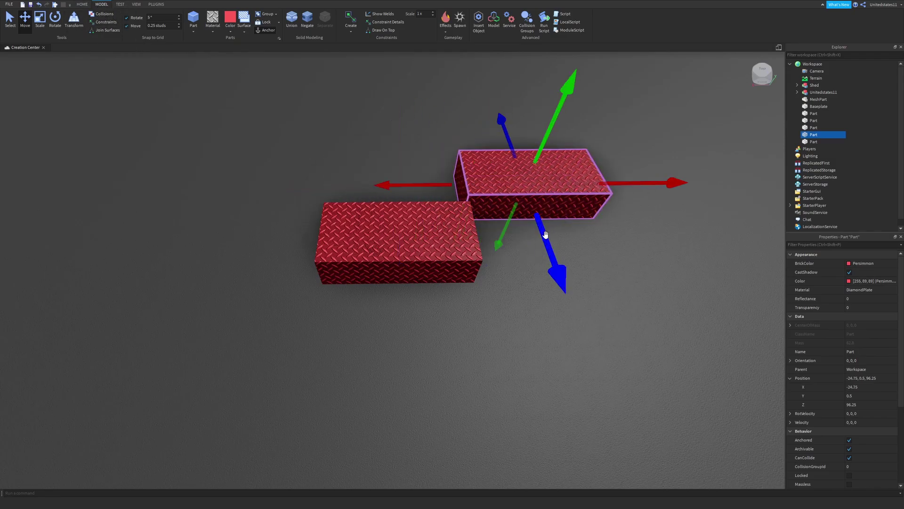
mouse_move(545, 234)
left_mouse_down()
mouse_move(561, 313)
mouse_move(555, 228)
mouse_move(549, 232)
left_mouse_up()
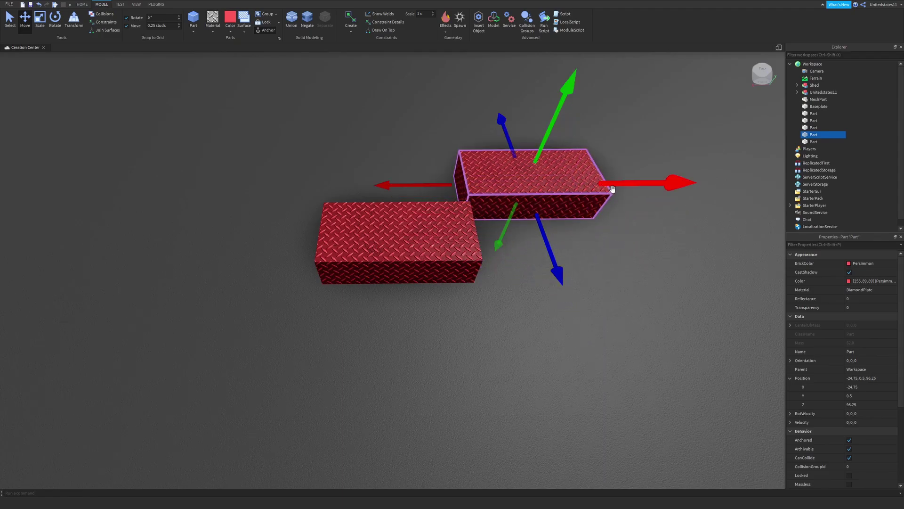
left_click_drag(612, 188, 580, 187)
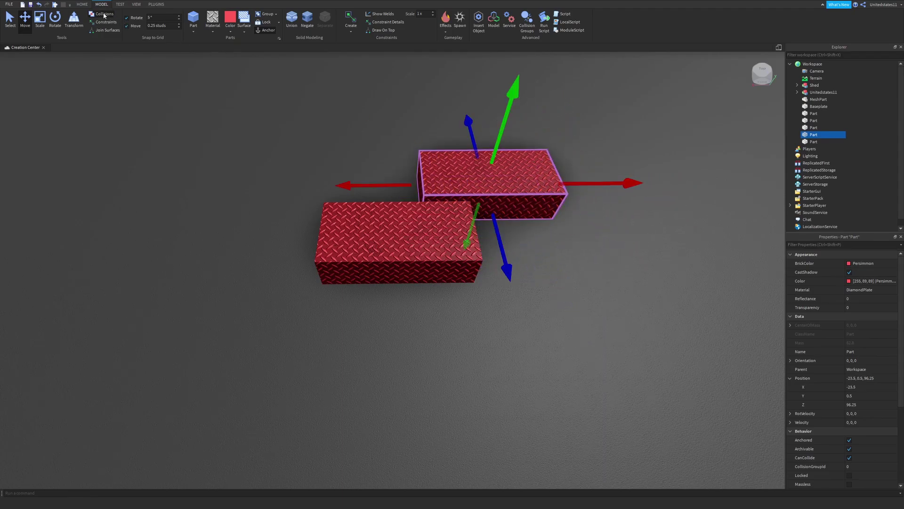
right_click_drag(379, 160, 406, 169)
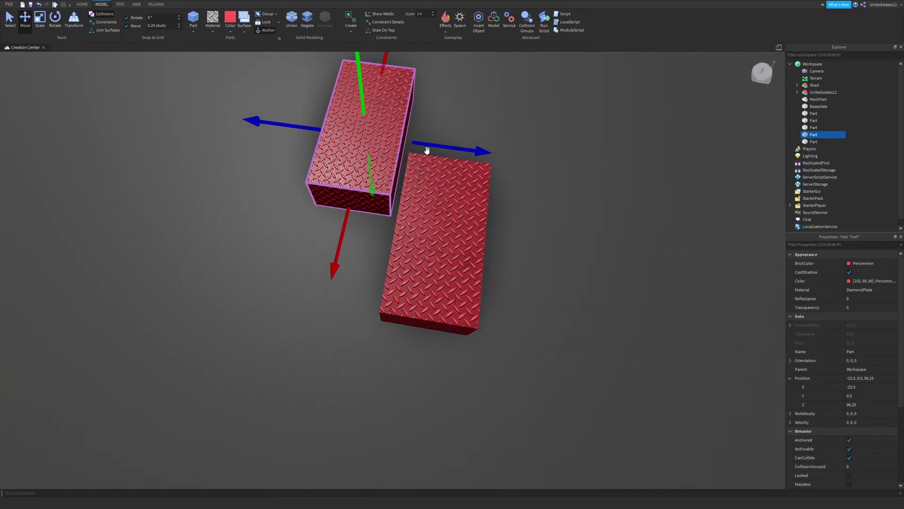
left_click_drag(427, 150, 450, 151)
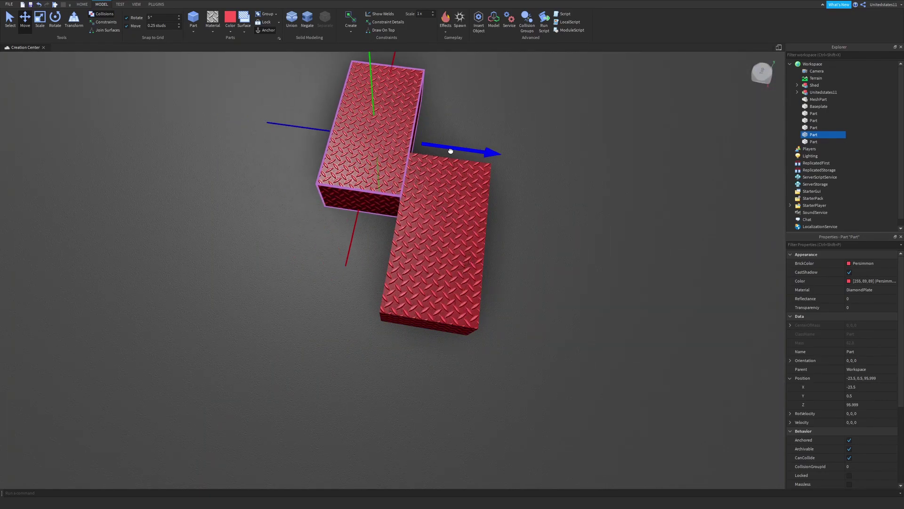
left_click_drag(349, 276, 353, 236)
right_click_drag(374, 208, 425, 130)
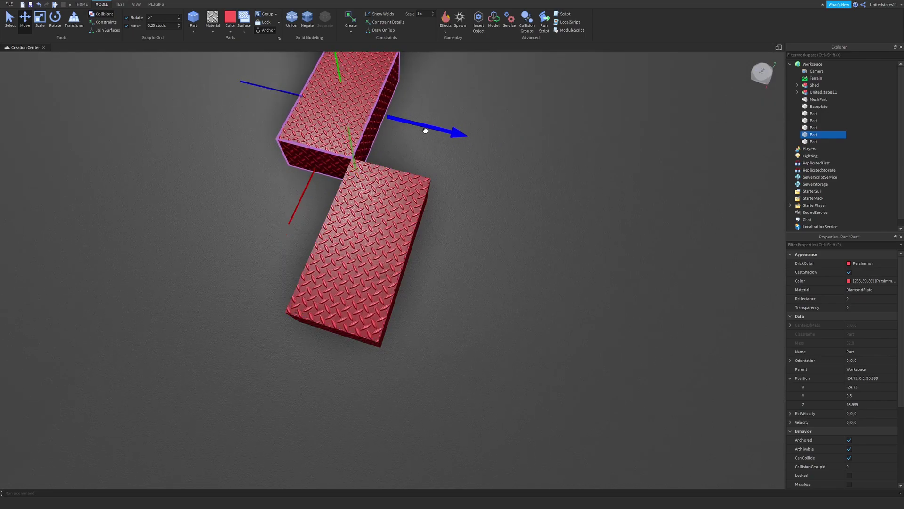
left_click_drag(425, 131, 487, 154)
right_click_drag(487, 153, 488, 157)
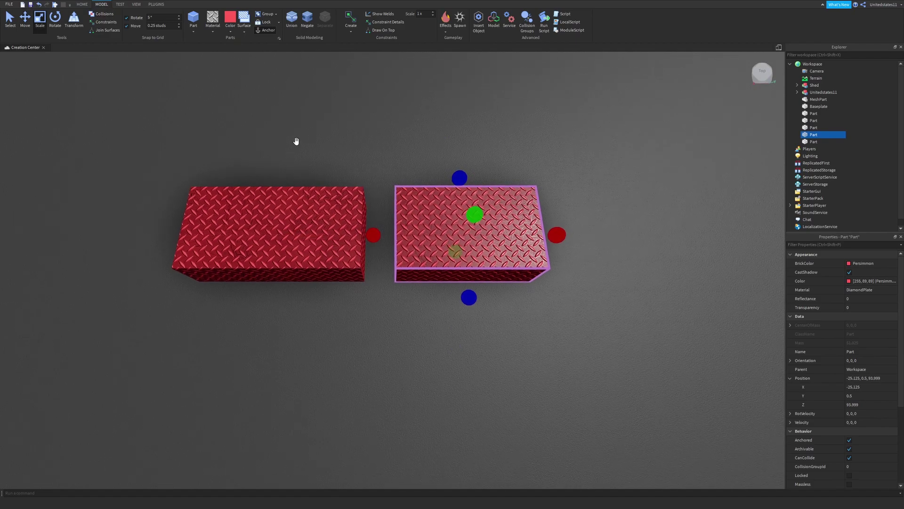
scroll(292, 138, "down", 2)
scroll(229, 100, "up", 1)
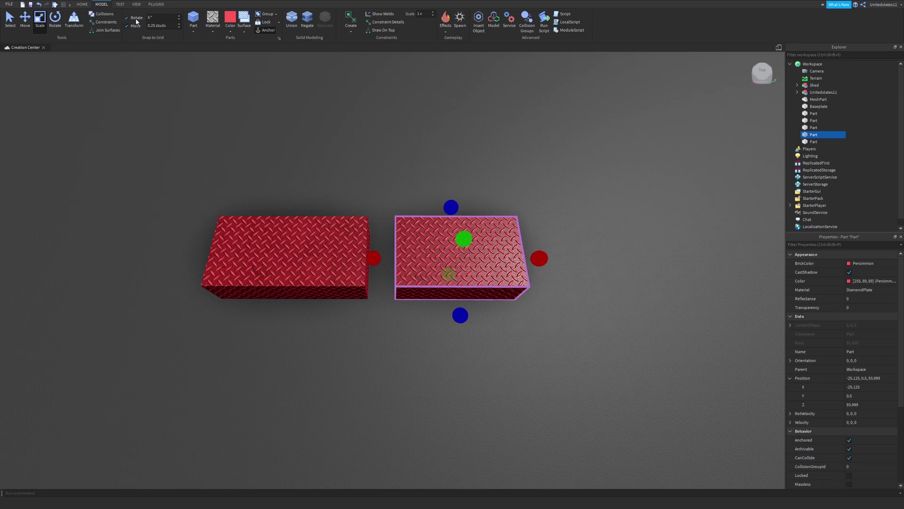
left_click(57, 19)
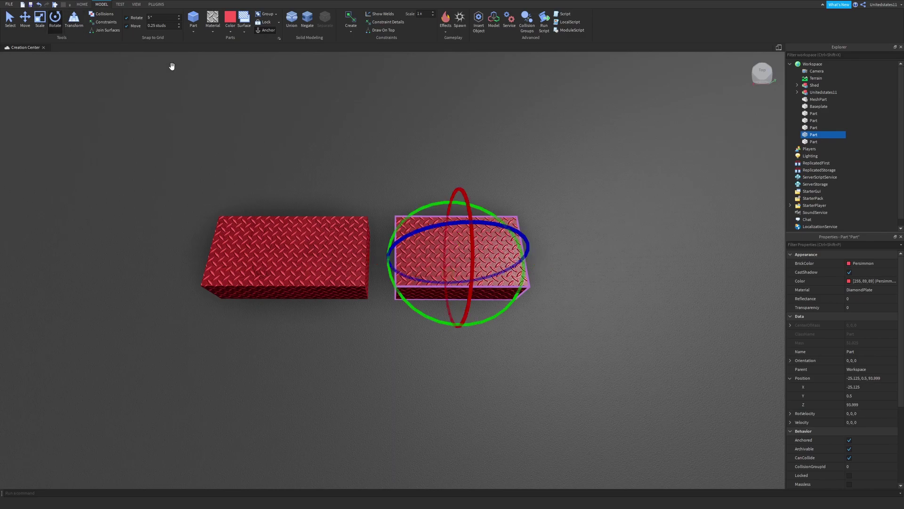
left_click_drag(492, 206, 432, 202)
key("ctrl+z")
left_click(157, 17)
key("Return")
key("ctrl+3")
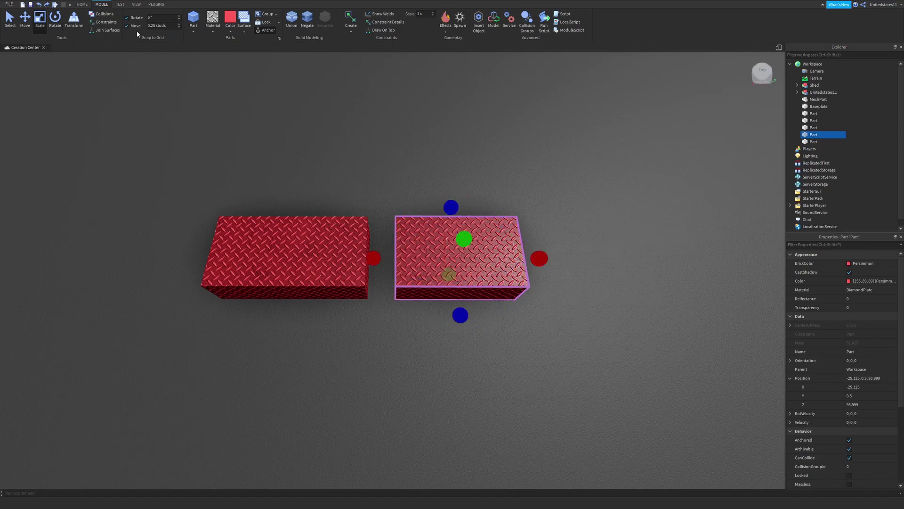
left_click(160, 26)
left_click_drag(374, 263, 409, 272)
key("ctrl+z")
left_click(163, 27)
left_click_drag(542, 262, 700, 262)
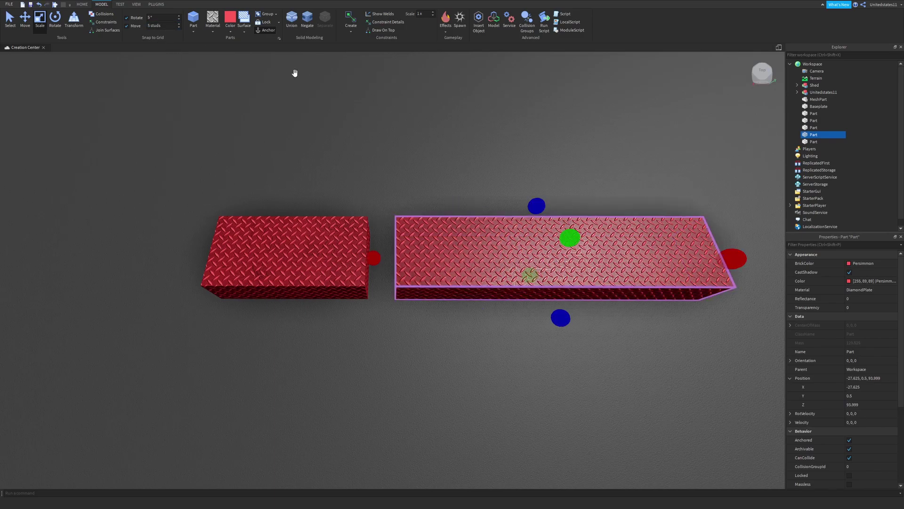
key("ctrl+z")
left_click(168, 23)
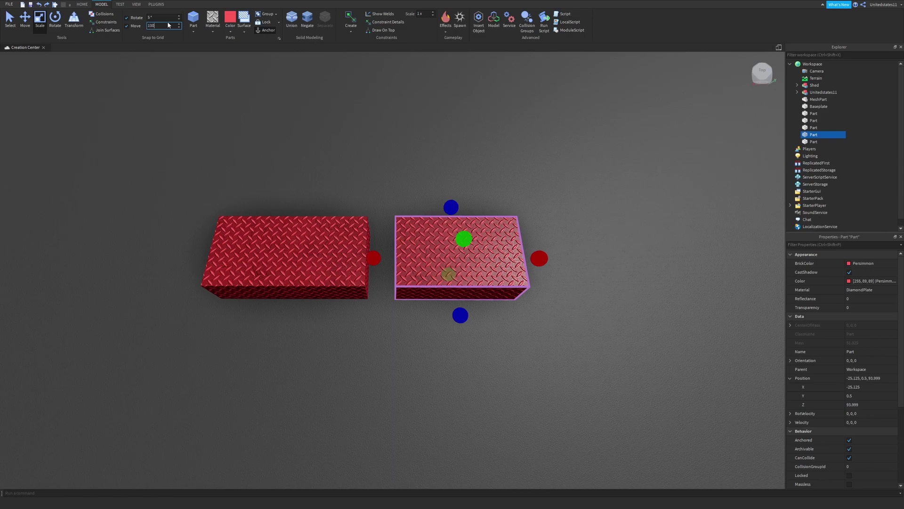
scroll(406, 180, "down", 10)
left_click_drag(453, 224, 591, 242)
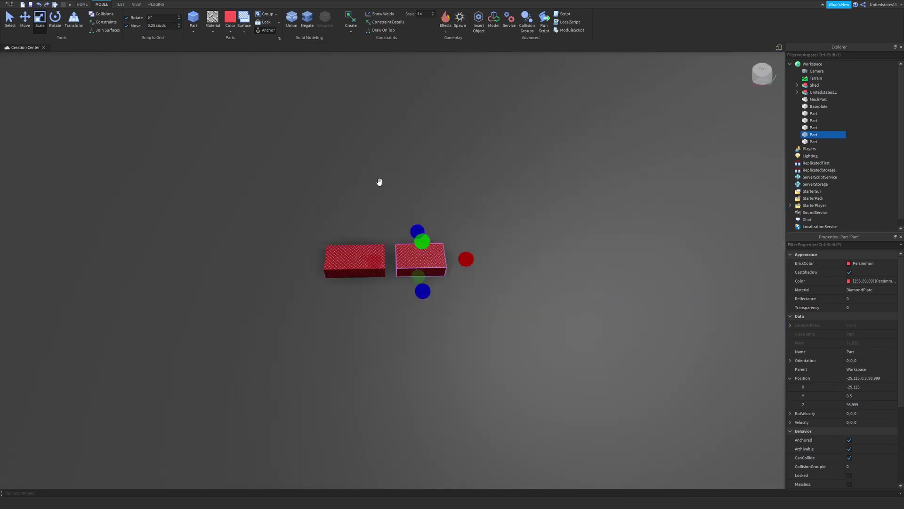
scroll(381, 181, "up", 3)
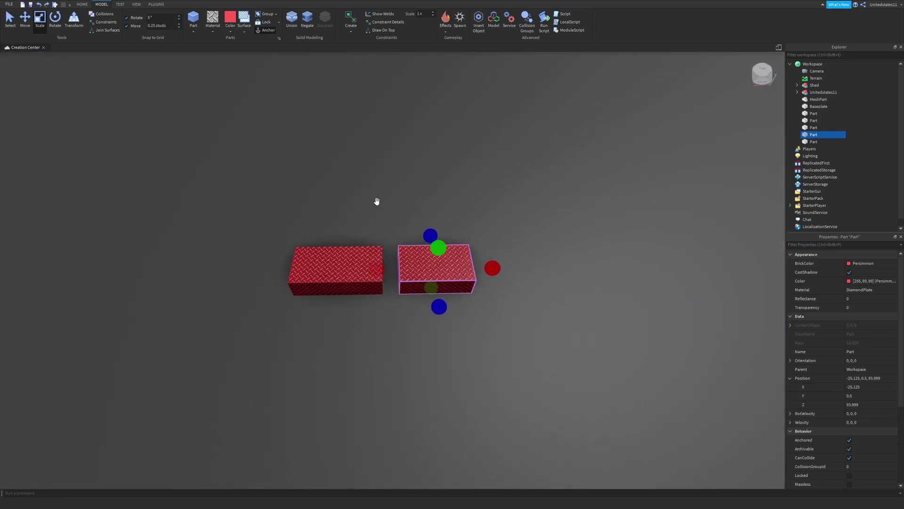
Cycle through the Move, Scale and Select tools, then drag the brick in 20-stud snap jumps.
left_click(25, 28)
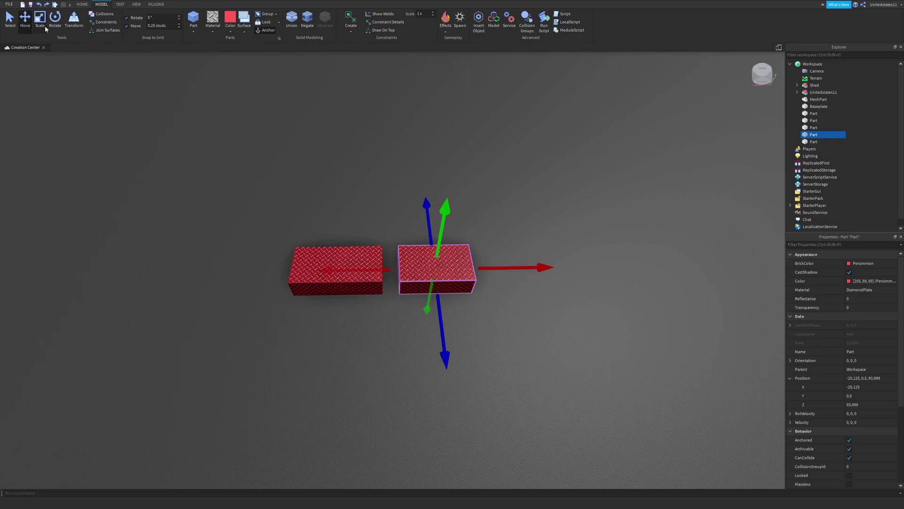
left_click(43, 27)
left_click(11, 26)
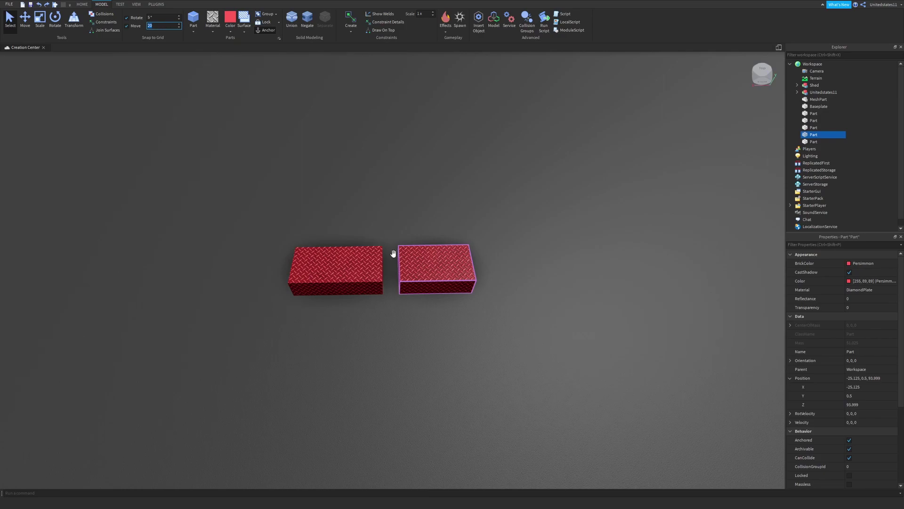
left_click_drag(417, 272, 468, 291)
Set the Move snap to 0.25 studs and slide the brick left until flush with its neighbour.
scroll(416, 264, "down", 3)
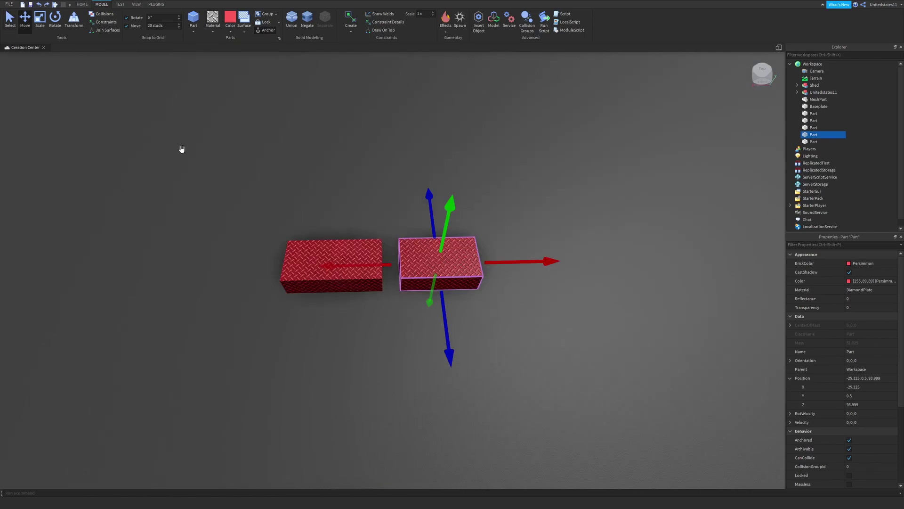
scroll(187, 107, "up", 3)
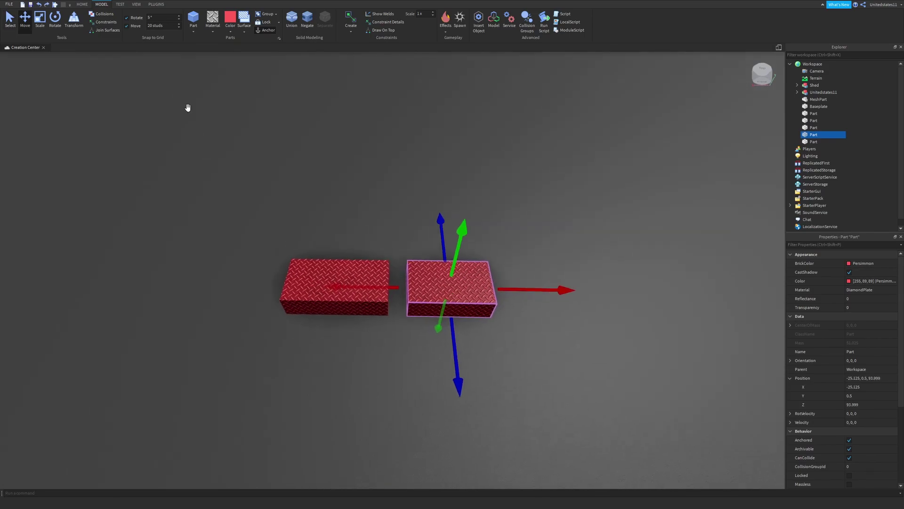
left_click(159, 27)
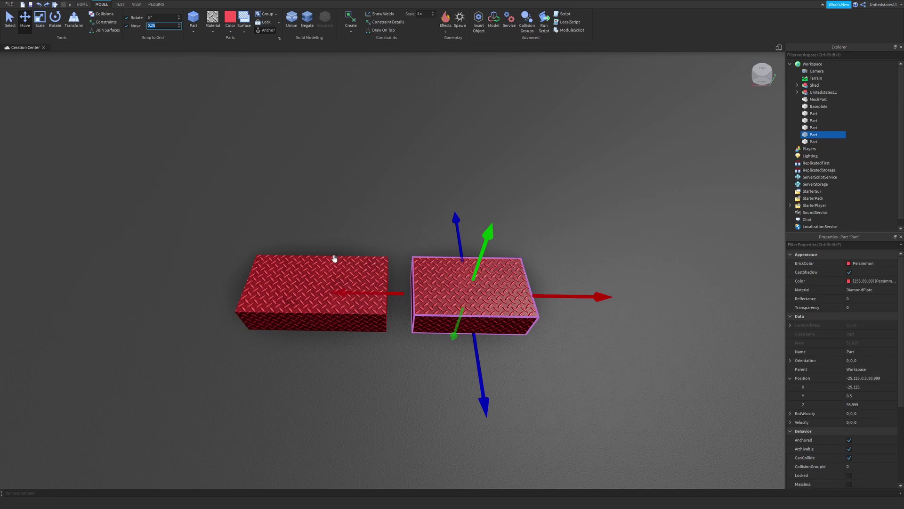
left_click_drag(390, 299, 366, 300)
right_click_drag(365, 300, 350, 290)
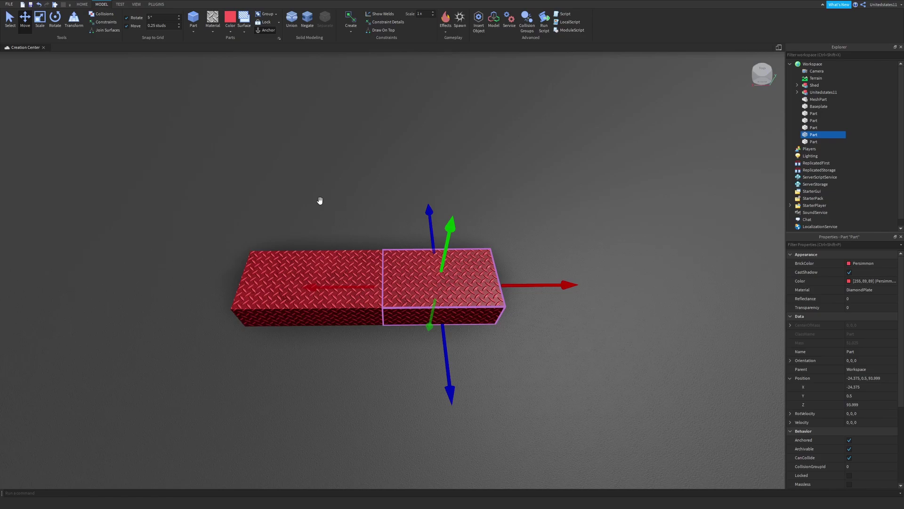
key("ctrl+1")
Orbit, tilt and zoom the camera around the two red bricks.
scroll(228, 134, "down", 3)
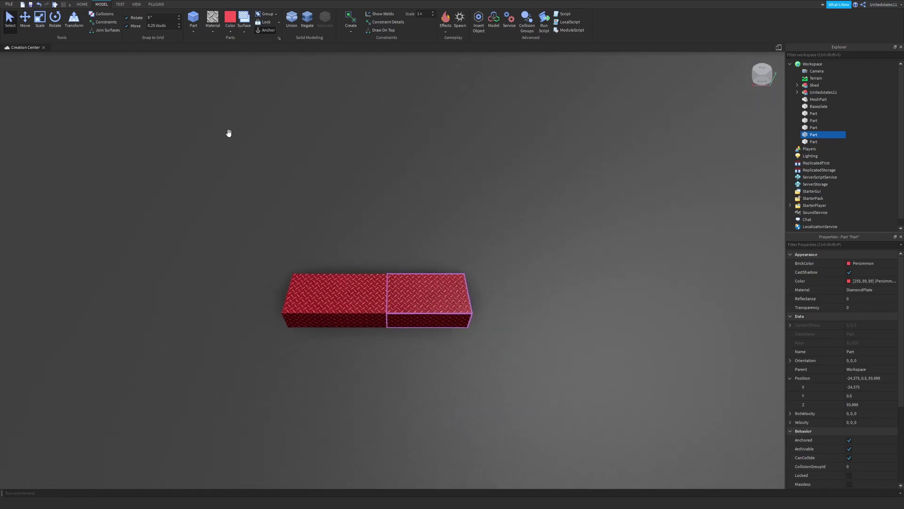
right_click_drag(229, 133, 228, 134)
key("w")
key("s")
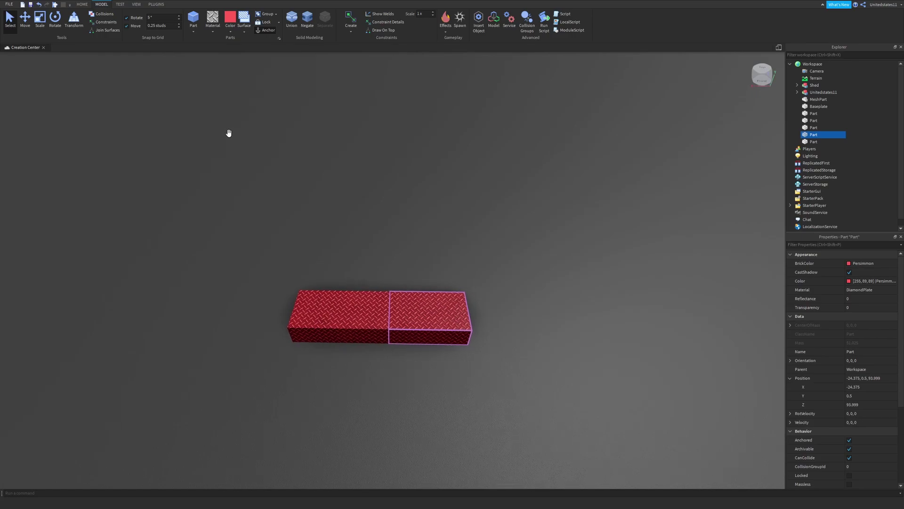
right_click_drag(410, 334, 405, 327)
scroll(404, 330, "down", 3)
scroll(405, 330, "up", 1)
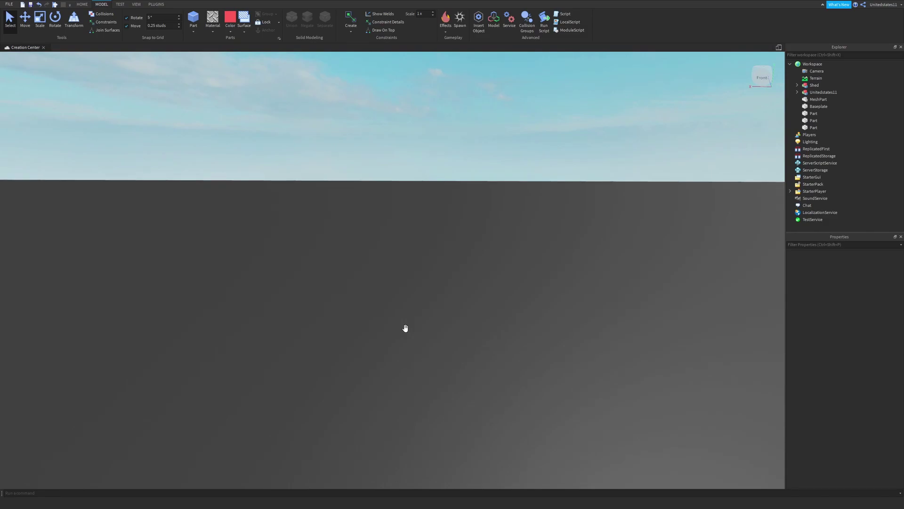